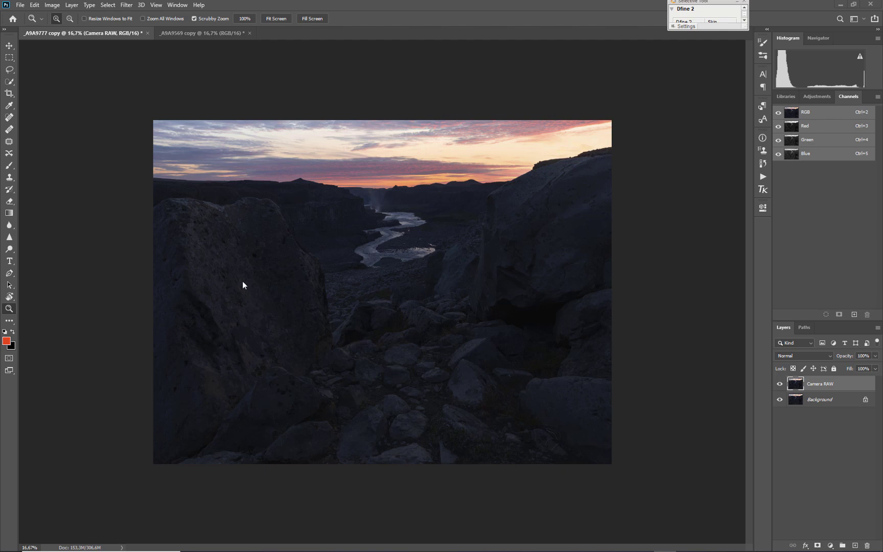
Open the Camera Raw filter on the Camera RAW layer
left_click(126, 5)
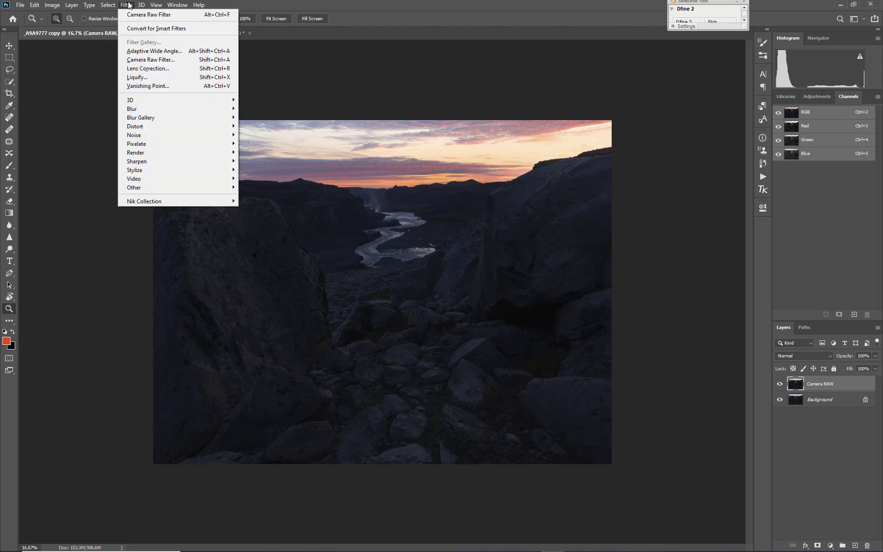
left_click(139, 60)
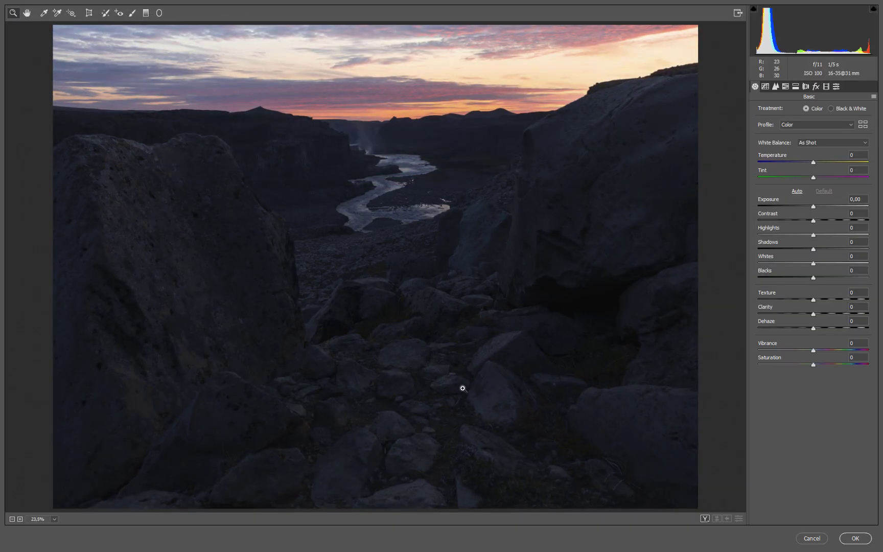
left_click(379, 306, "alt")
left_click(401, 245, "alt")
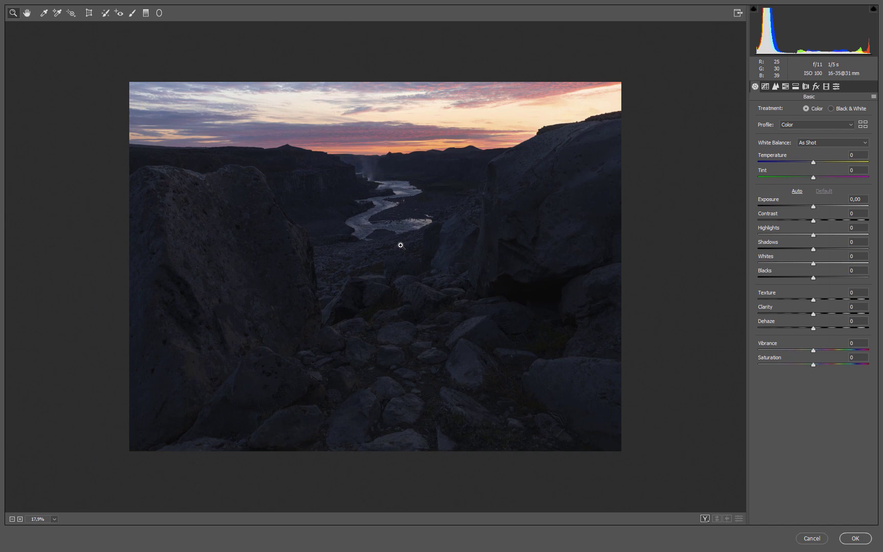
left_click(403, 245)
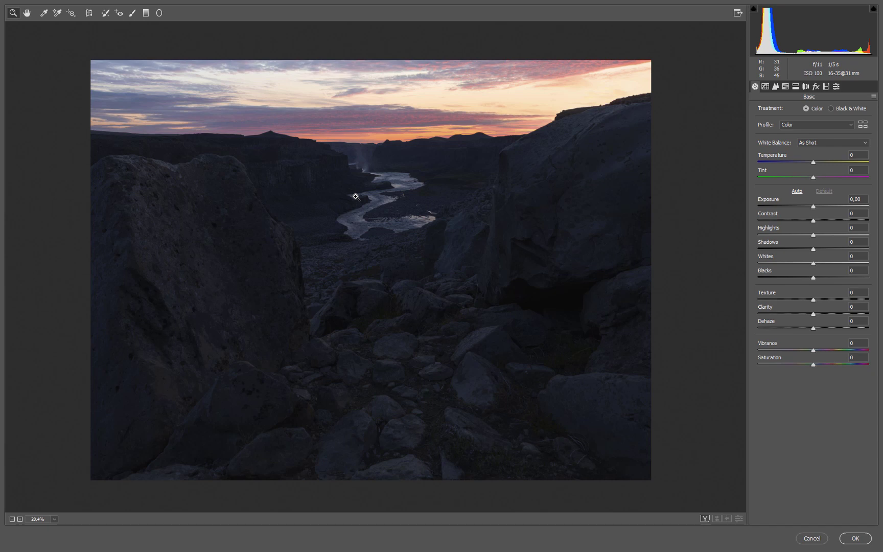
left_click_drag(382, 238, 371, 247)
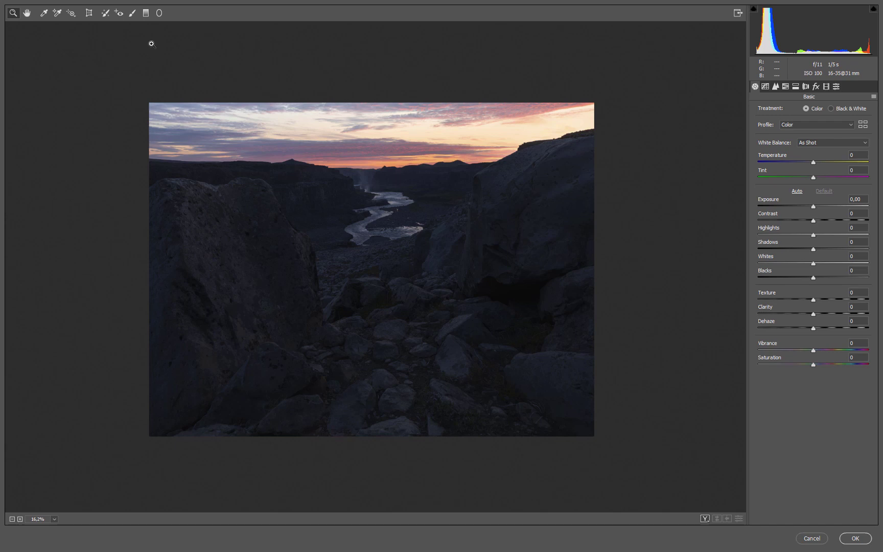
Add a graduated filter with Exposure +0.45 from the middle of the foreground rocks up into the sky, with the mask overlay hidden
left_click(147, 13)
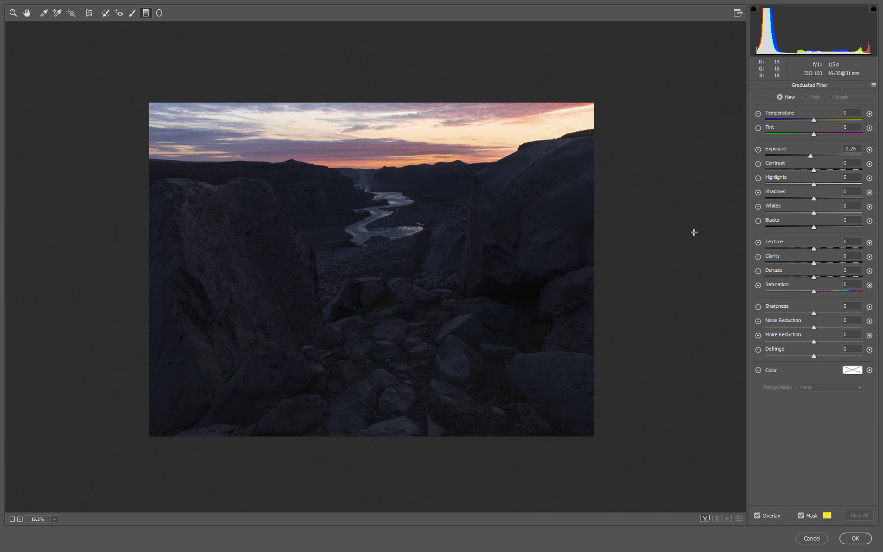
left_click(812, 158)
key("z")
left_click_drag(403, 244, 373, 255)
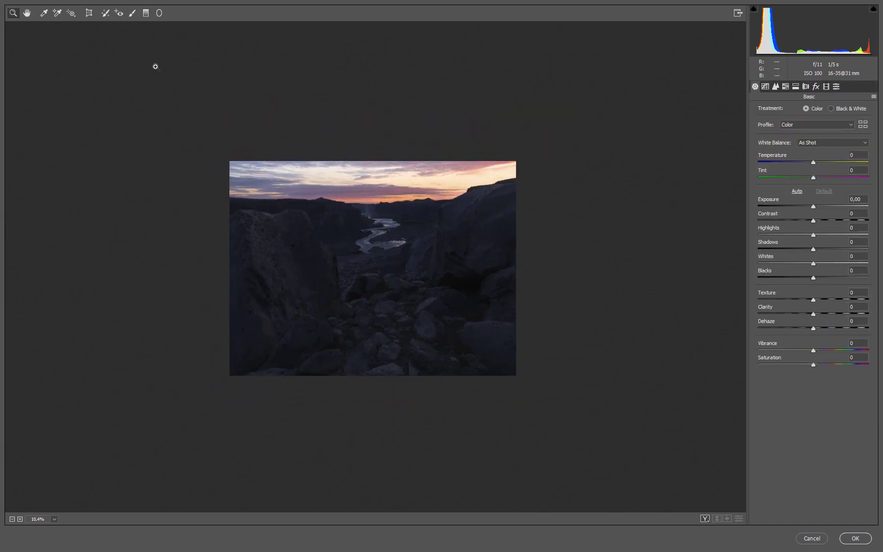
left_click(146, 13)
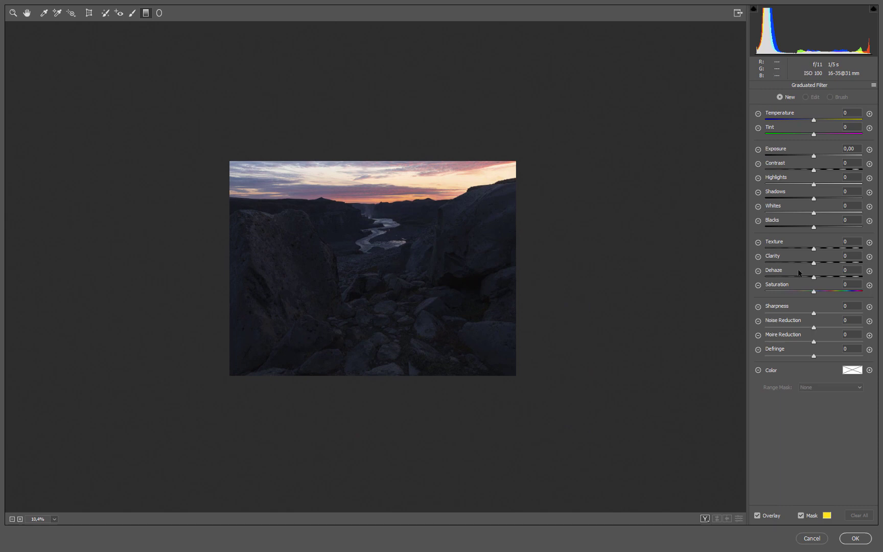
left_click_drag(812, 156, 819, 155)
left_click_drag(373, 289, 366, 190)
left_click(801, 515)
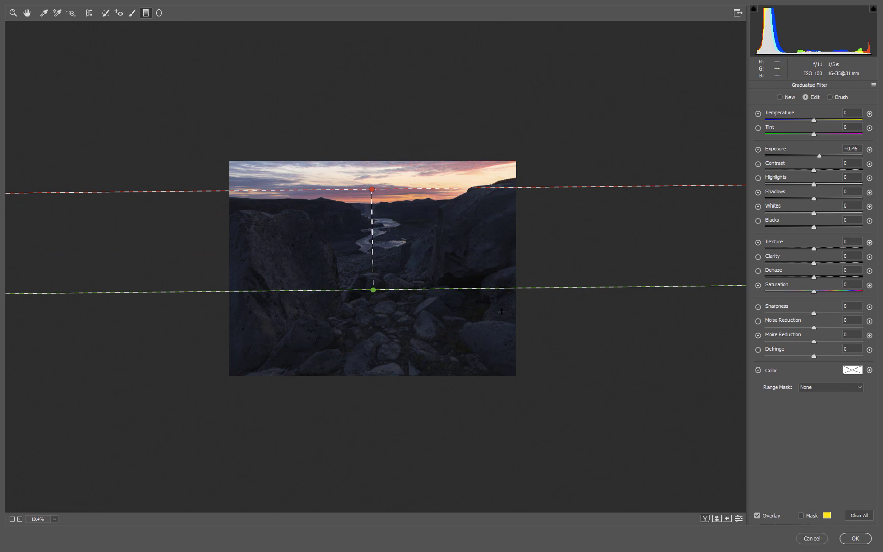
Compare the image before and after the graduated filter
left_click(717, 519)
left_click(718, 519)
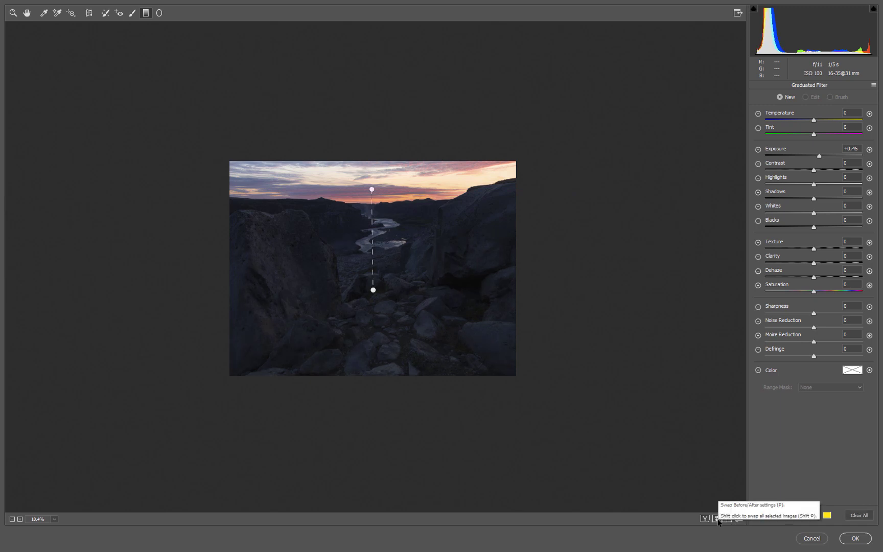
left_click(718, 520)
left_click(717, 519)
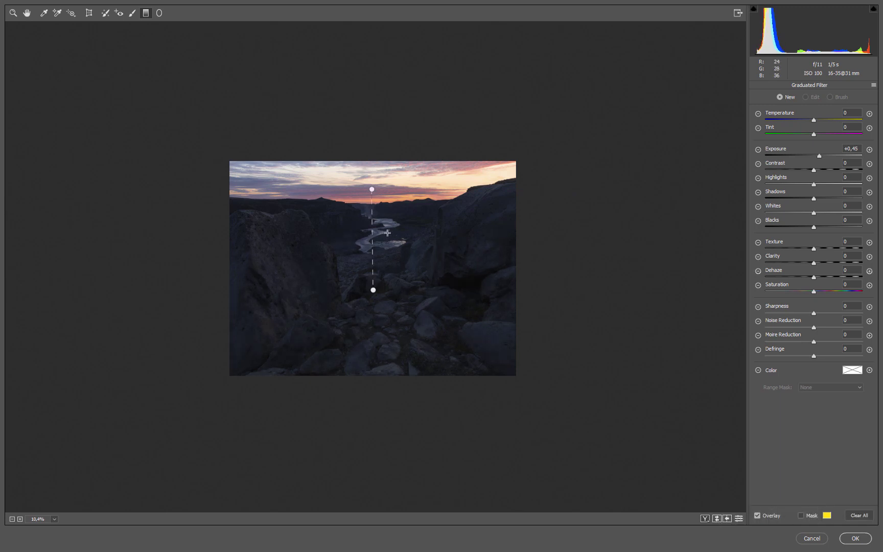
With the mask overlay shown, raise both ends of the gradient, the upper one high in the sky and the lower one just below the river
left_click(800, 515)
left_click(372, 190)
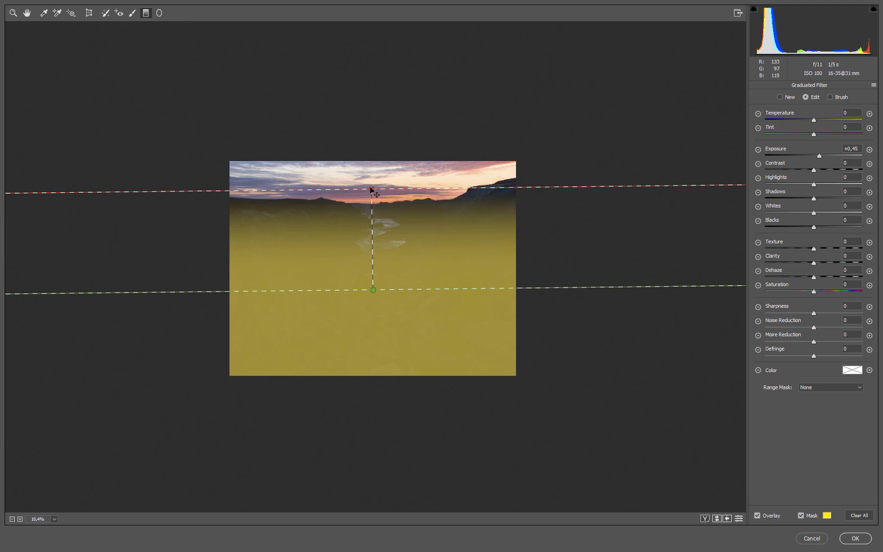
left_click_drag(369, 191, 368, 172)
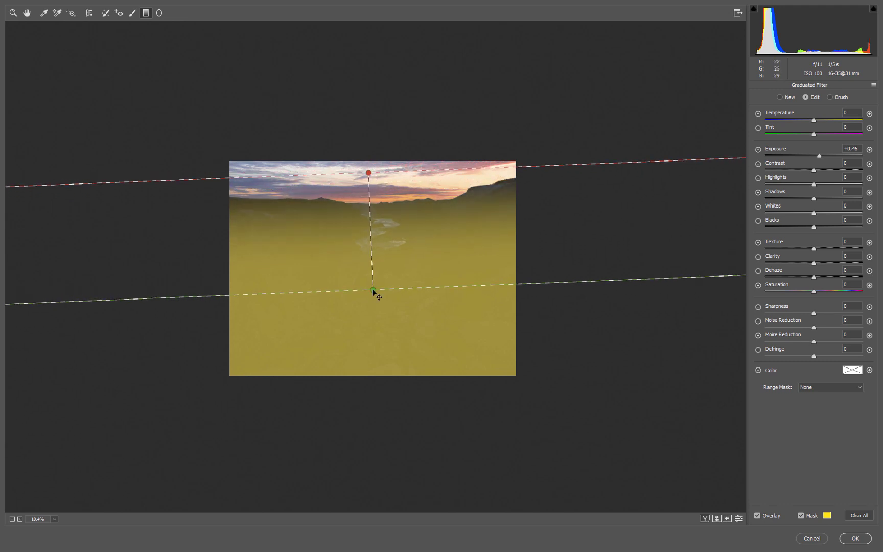
left_click_drag(373, 290, 375, 260)
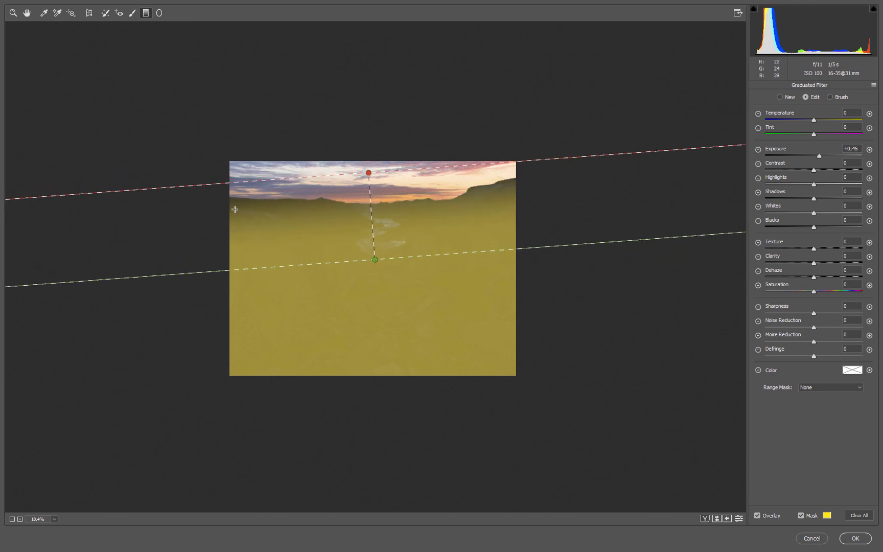
left_click(808, 513)
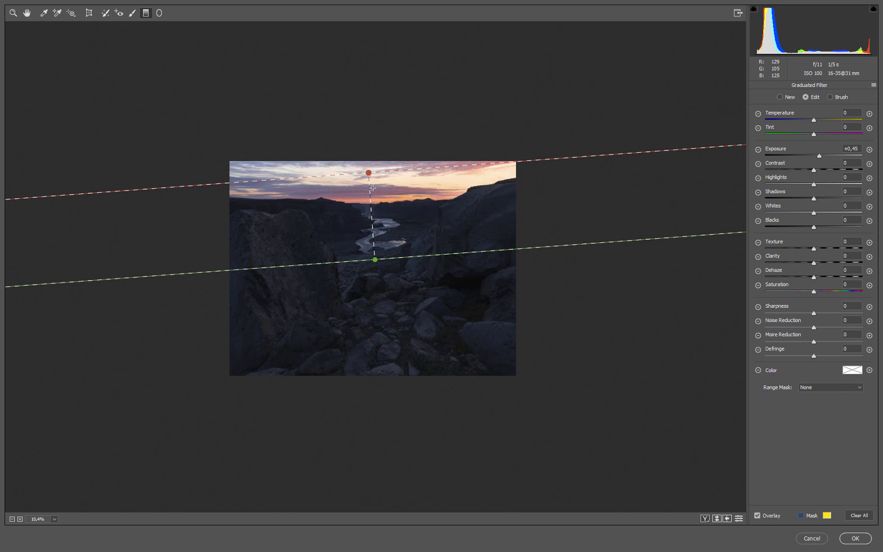
Replace the graduated filter with a much longer one at Exposure +0.45, from well below the image up into the sky, and show its mask
key("Delete")
key("z")
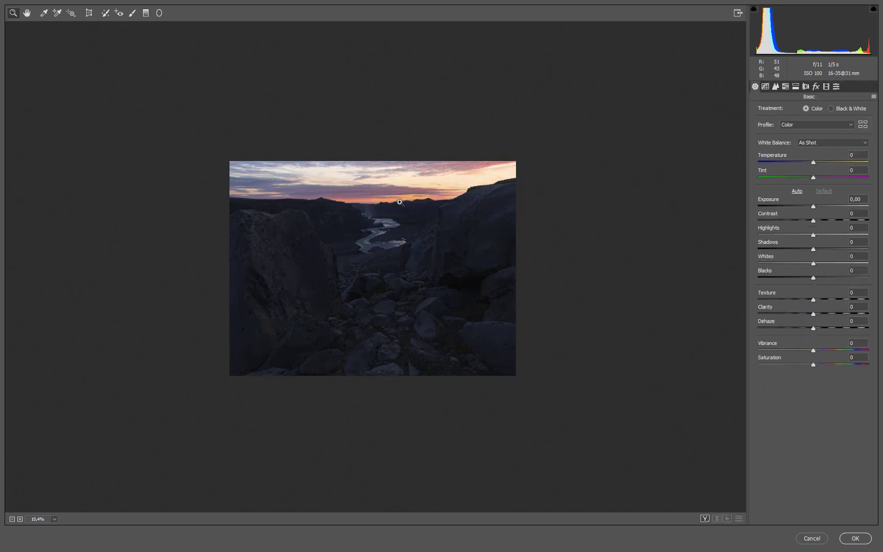
key("ctrl+minus")
left_click(145, 15)
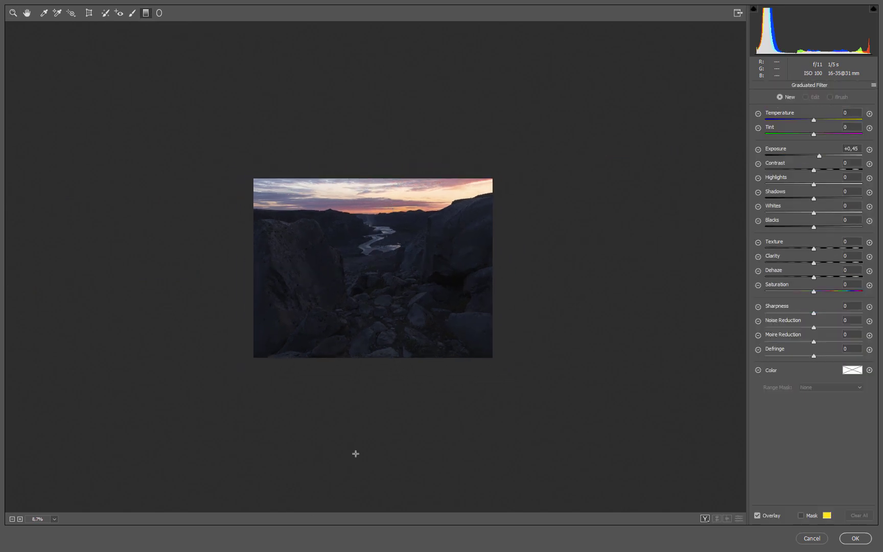
left_click_drag(351, 478, 358, 190)
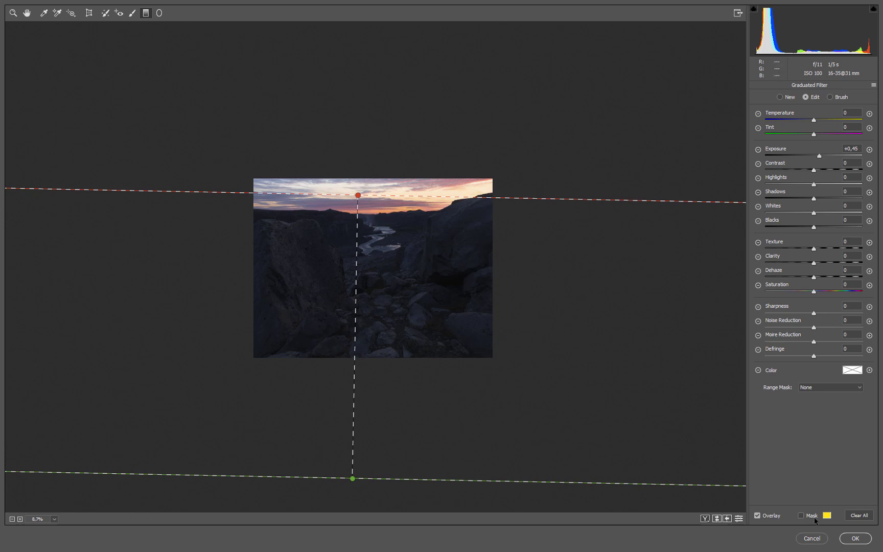
left_click(812, 516)
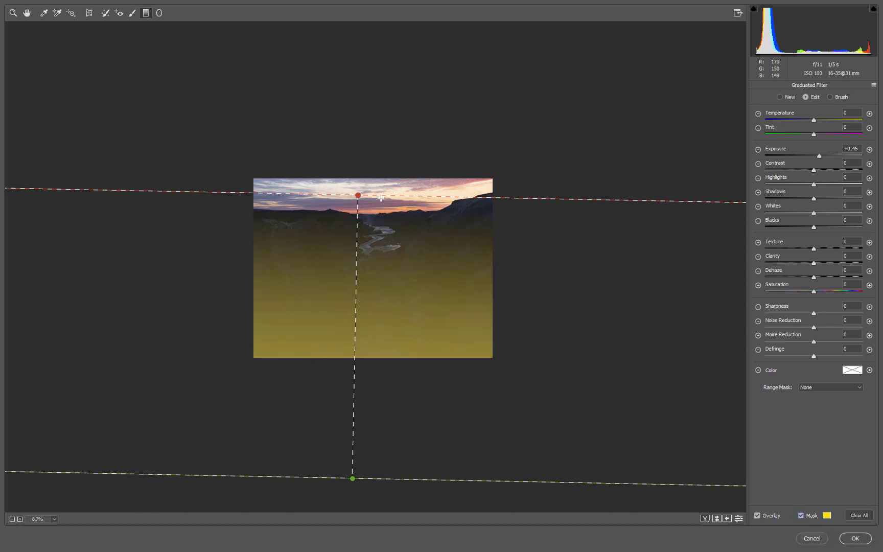
Try shortening the gradient to end among the foreground rocks, then extend its lower end well below the image again
left_click_drag(357, 481, 363, 298)
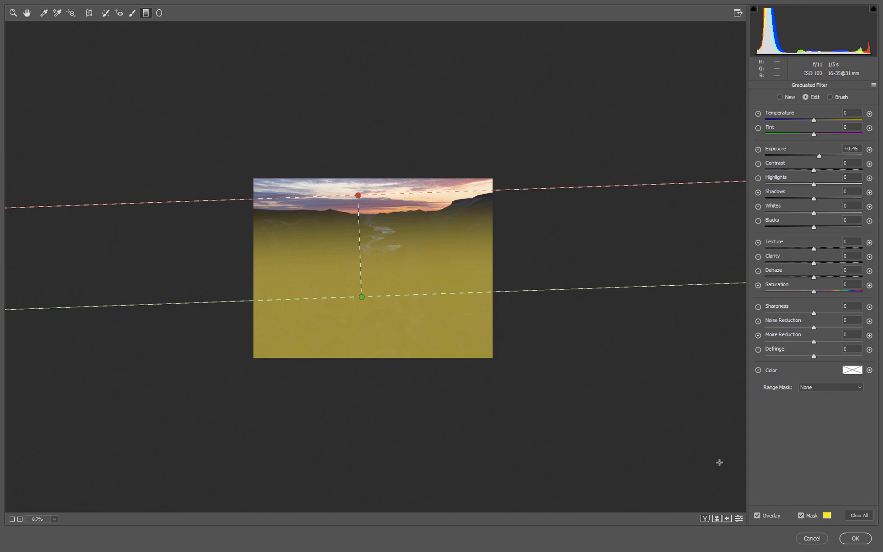
left_click(801, 515)
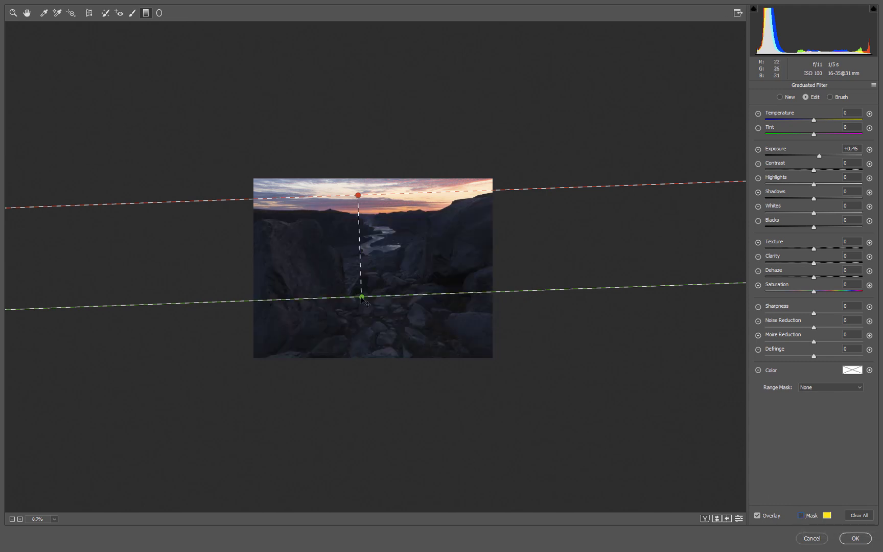
left_click_drag(362, 299, 348, 468)
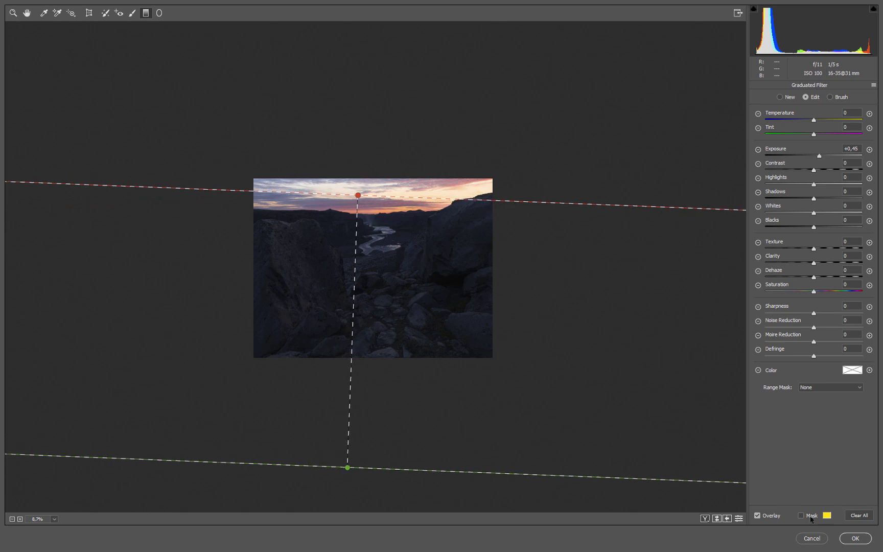
left_click(810, 516)
left_click(811, 517)
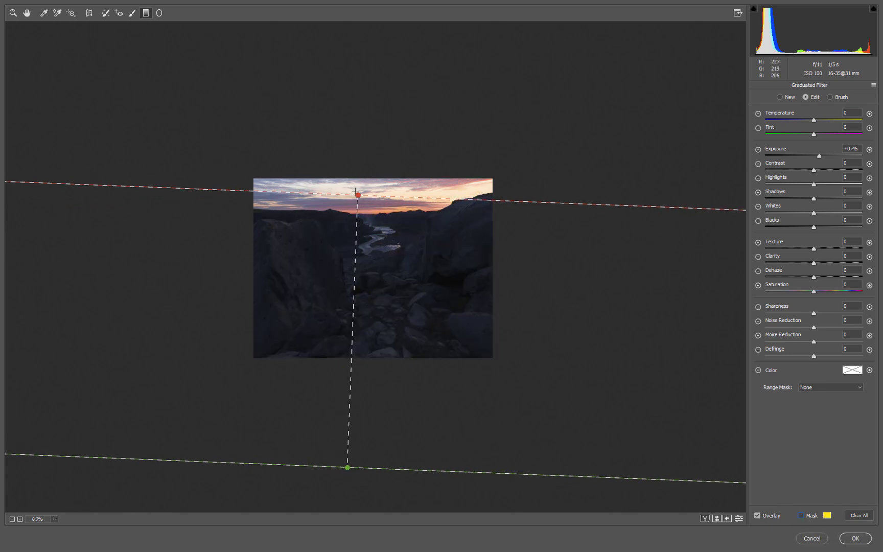
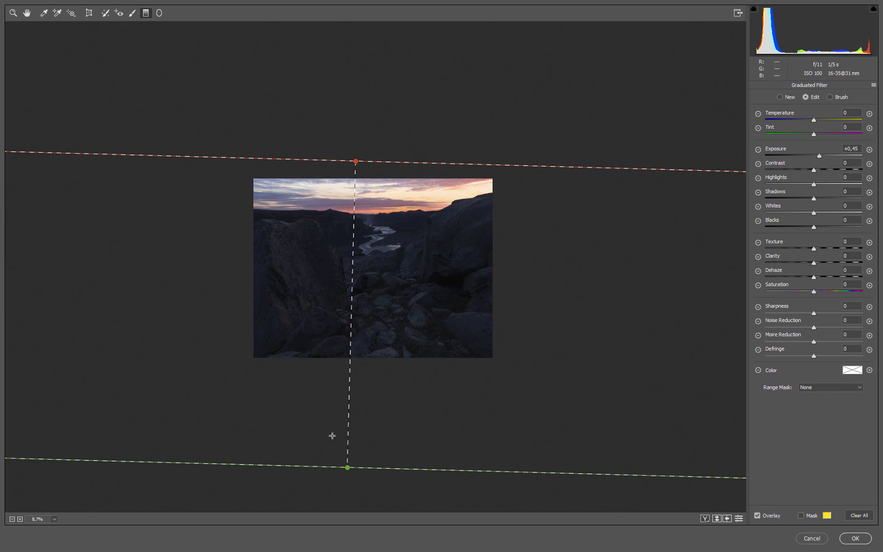
Place the gradient's upper end above the image and its lower end slightly closer to the bottom edge, checking the mask overlay
left_click_drag(349, 469, 353, 440)
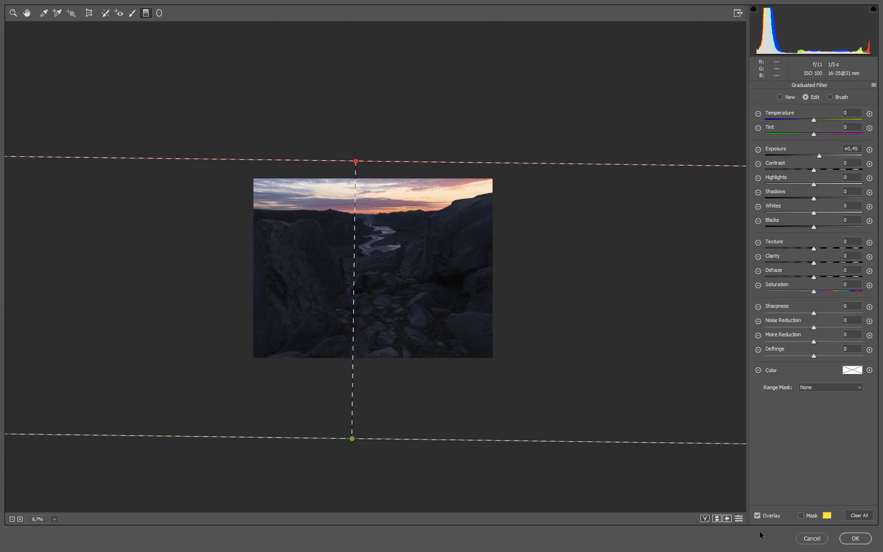
left_click(801, 515)
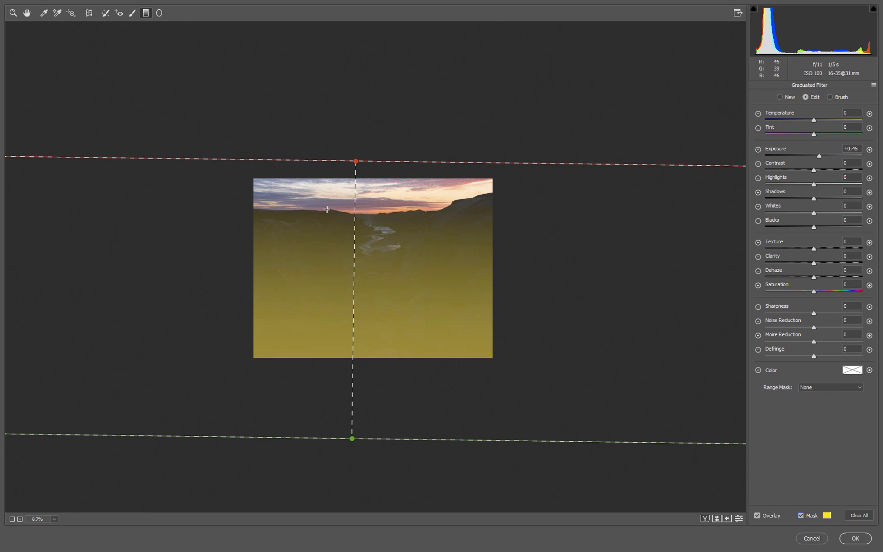
left_click(13, 13)
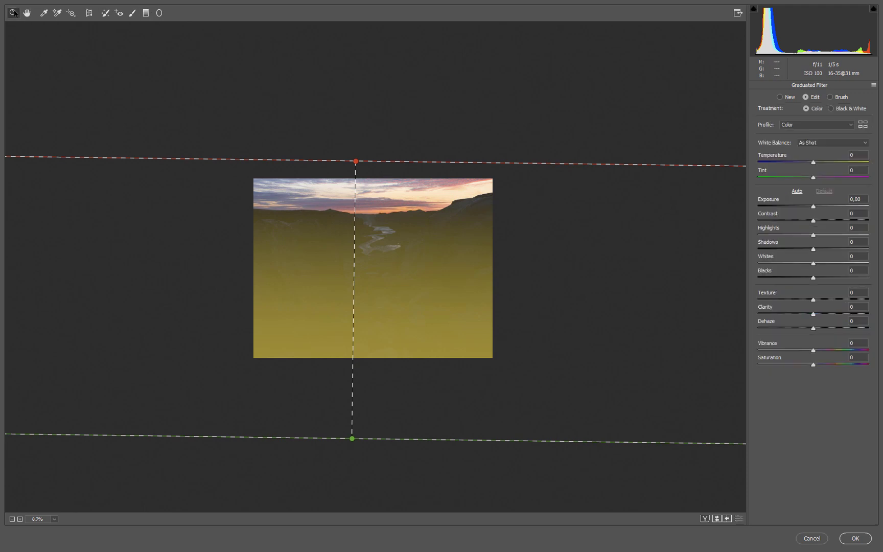
key("ctrl+plus")
left_click(146, 13)
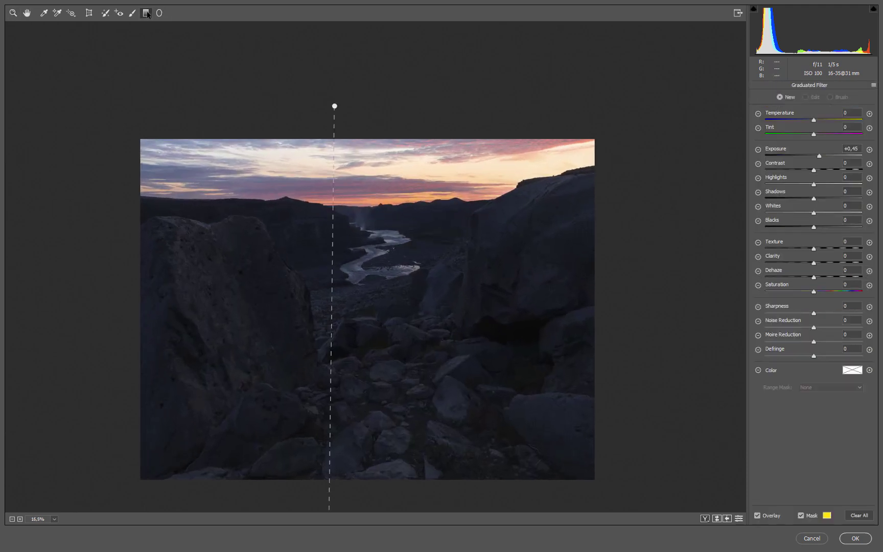
left_click_drag(335, 106, 330, 96)
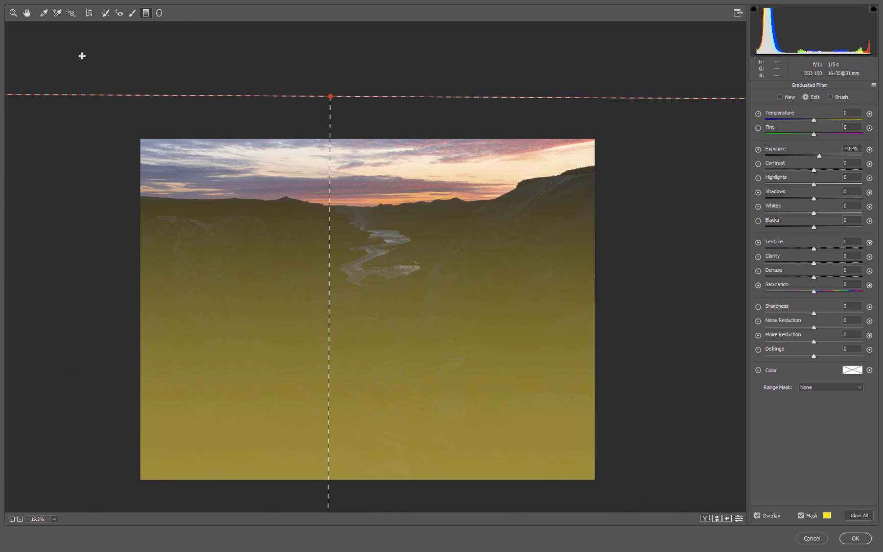
Set the foreground graduated filter's Exposure to +0.70 and Blacks to +8, and nudge its upper end slightly higher
left_click(13, 13)
left_click(146, 13)
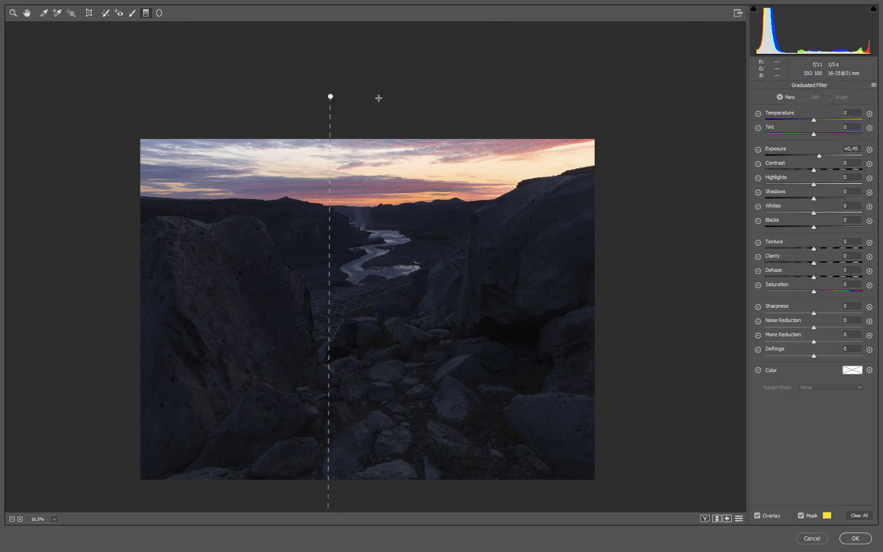
left_click(331, 96)
left_click(820, 517)
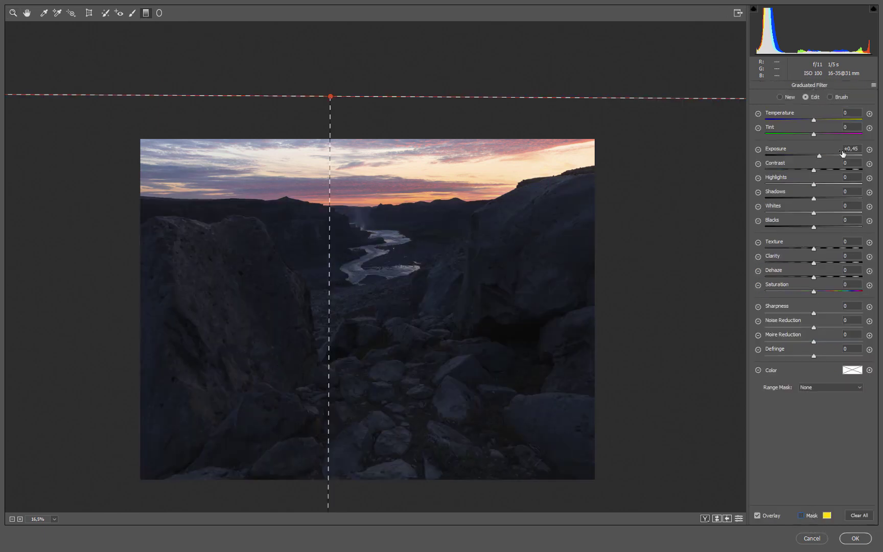
mouse_move(820, 158)
left_mouse_down()
mouse_move(831, 158)
mouse_move(822, 159)
left_mouse_up()
left_click_drag(814, 230, 816, 231)
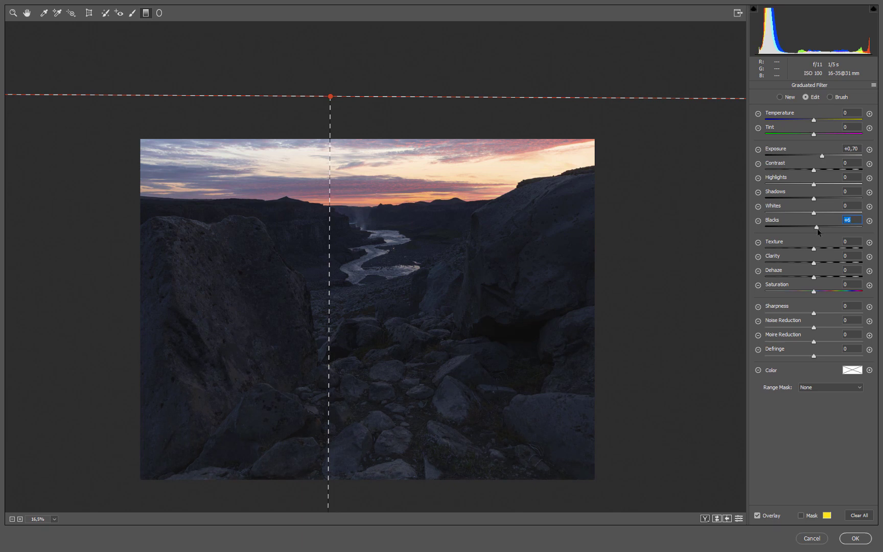
left_click_drag(818, 230, 818, 230)
left_click_drag(330, 96, 331, 93)
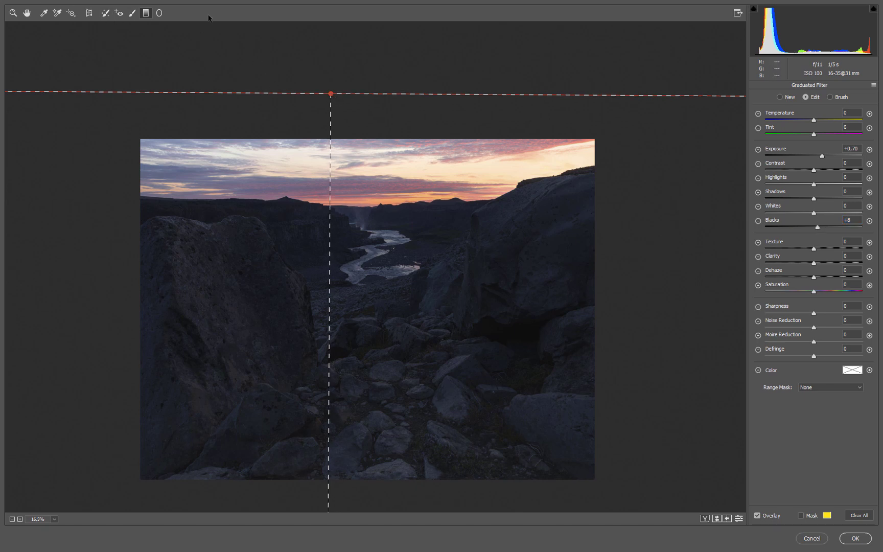
Add a second graduated filter from well above the image down to the river with Exposure -0.85 and Blacks reset to 0, and show its mask
left_click(780, 98)
double_click(822, 155)
double_click(816, 226)
left_click_drag(816, 159, 815, 158)
key("z")
left_click_drag(429, 130, 219, 83)
left_click(145, 13)
left_click_drag(346, 153, 345, 507)
left_click_drag(372, 119, 369, 266)
left_click_drag(372, 119, 370, 78)
left_click_drag(810, 156, 805, 162)
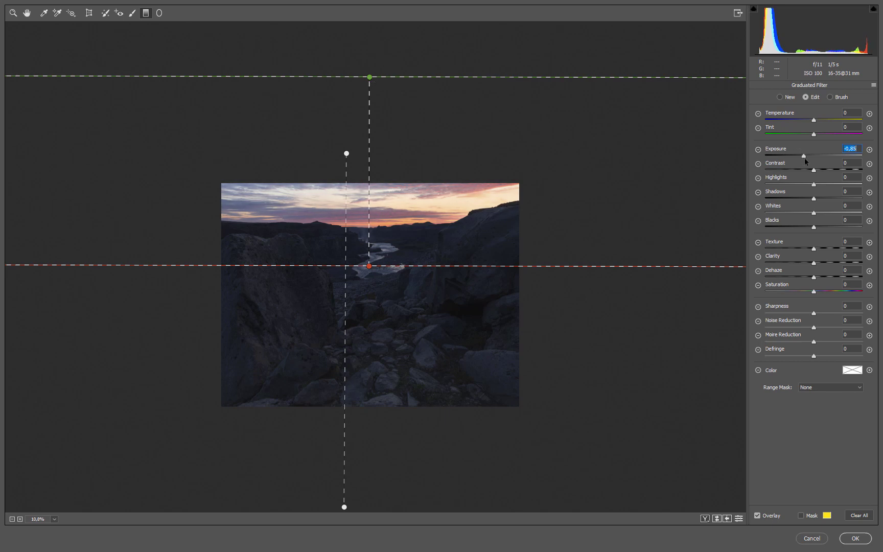
left_click(812, 516)
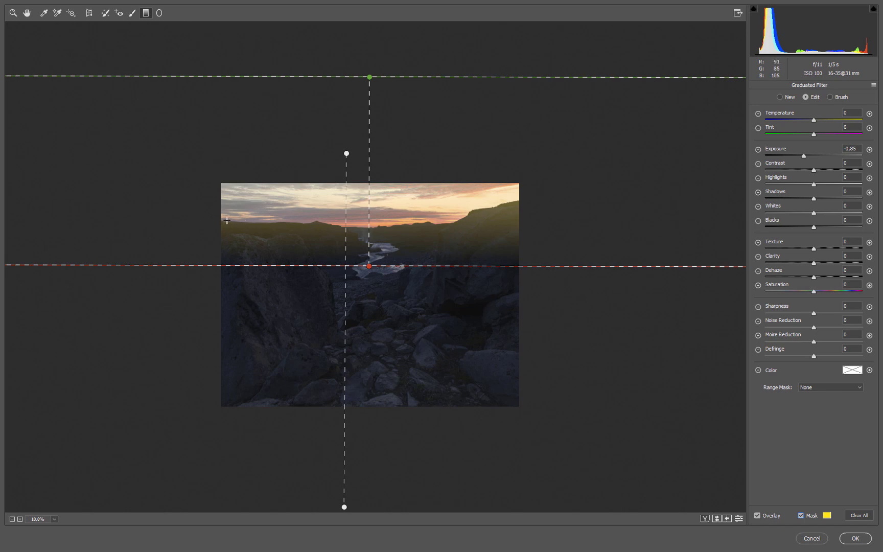
Try lowering the sky gradient's upper end to just above the image and inspect the sky without the overlay
left_click_drag(370, 77, 366, 167)
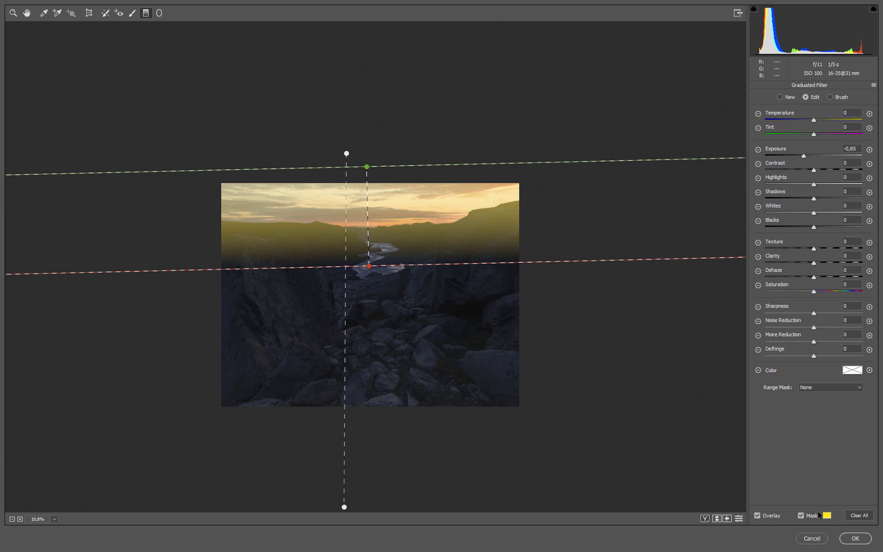
key("z")
left_click_drag(412, 210, 441, 213)
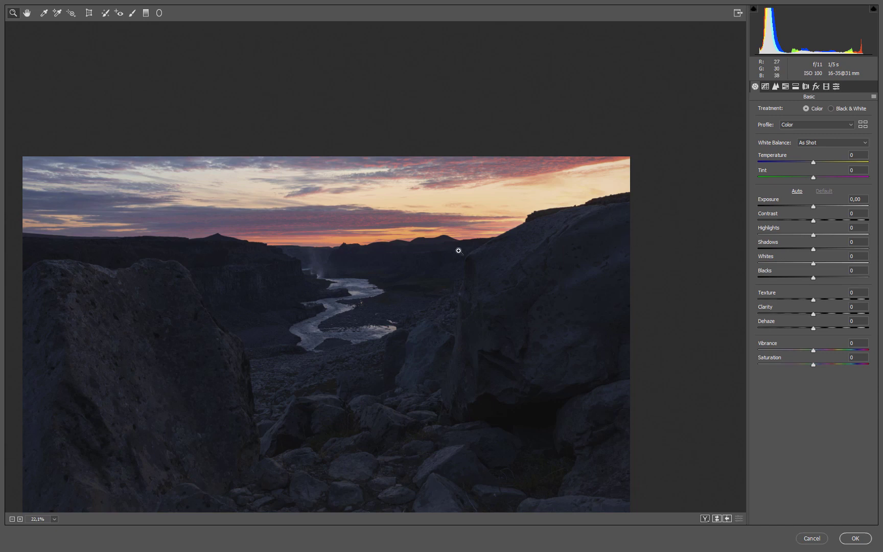
left_click(410, 243, "alt")
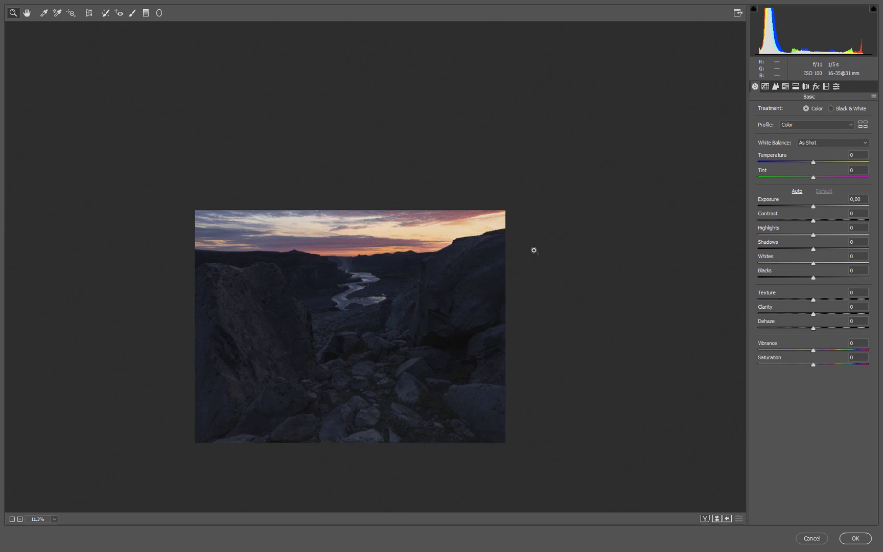
Extend the sky gradient's upper end far above the image, raise its lower end slightly along the river, and check the mask briefly
key("g")
left_click_drag(347, 189, 352, 59)
left_click_drag(349, 297, 348, 288)
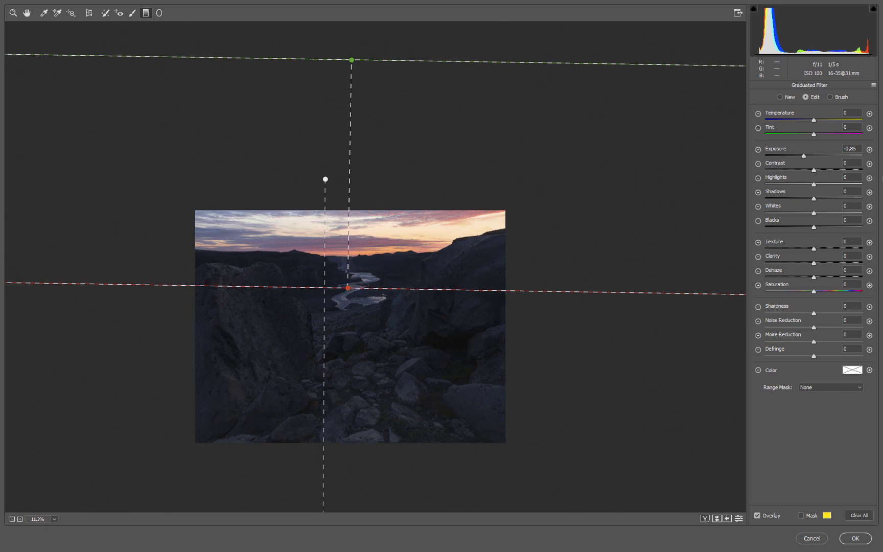
left_click(801, 515)
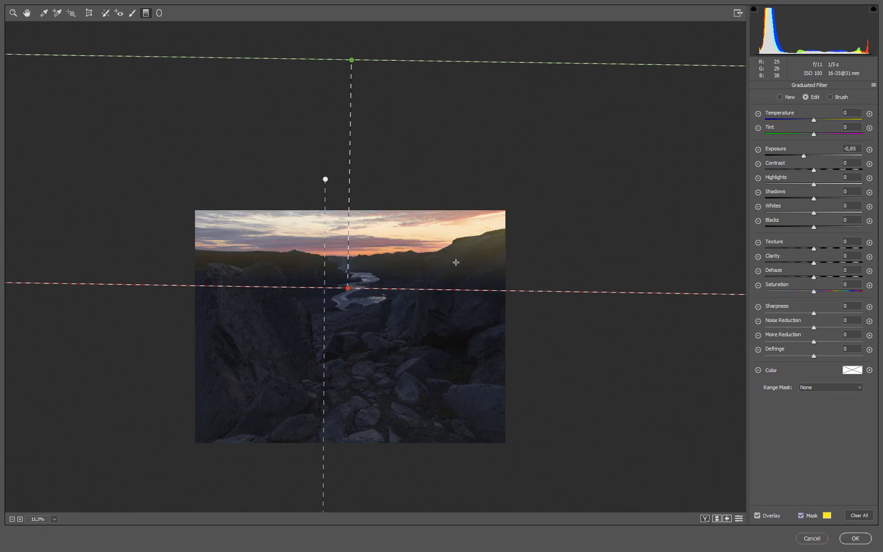
left_click(813, 515)
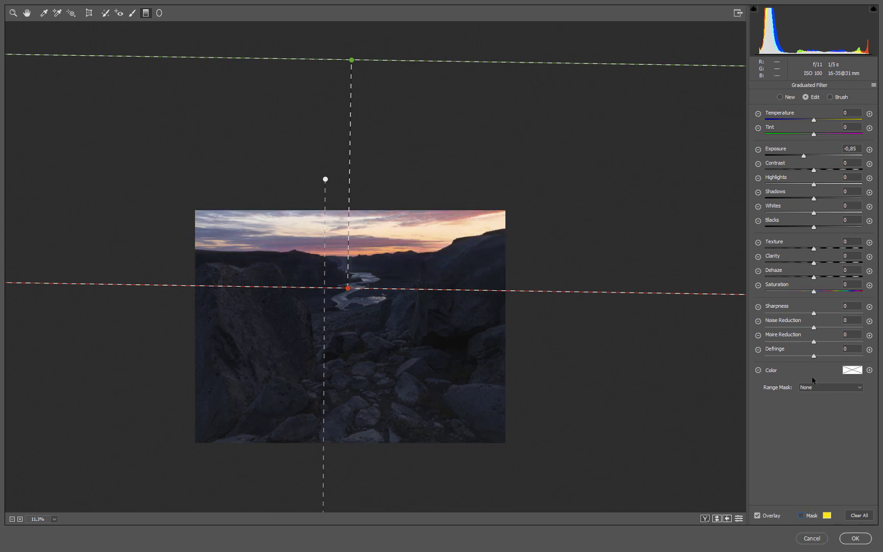
Set the sky filter's Blacks to +19, Shadows to +10, Whites to +9 and Highlights to -21
left_click_drag(816, 230, 814, 201)
mouse_move(816, 187)
left_mouse_down()
mouse_move(801, 188)
mouse_move(810, 188)
left_mouse_up()
left_click(817, 215)
left_click_drag(817, 216, 815, 215)
left_click(804, 184)
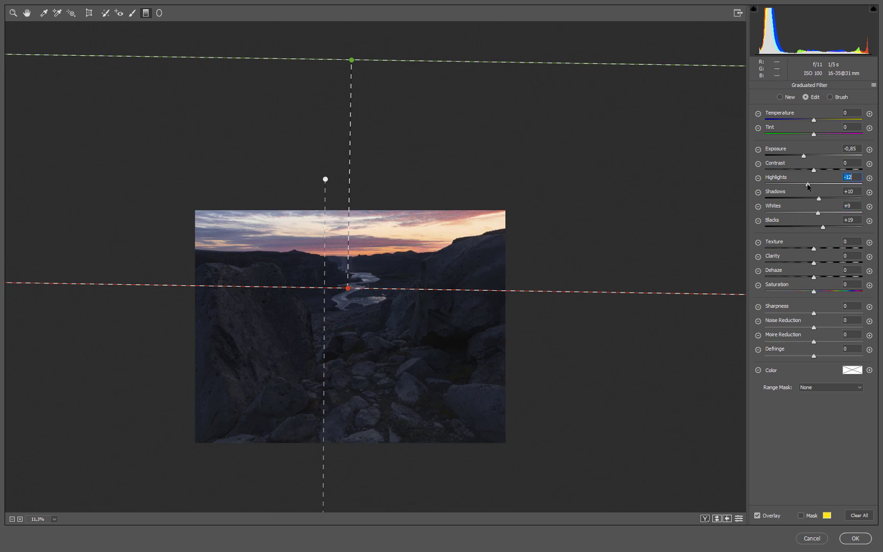
Check both graduated filters, then inspect the sky, horizon and river up close and in the full view
left_click(325, 179)
left_click(348, 289)
left_click(13, 12)
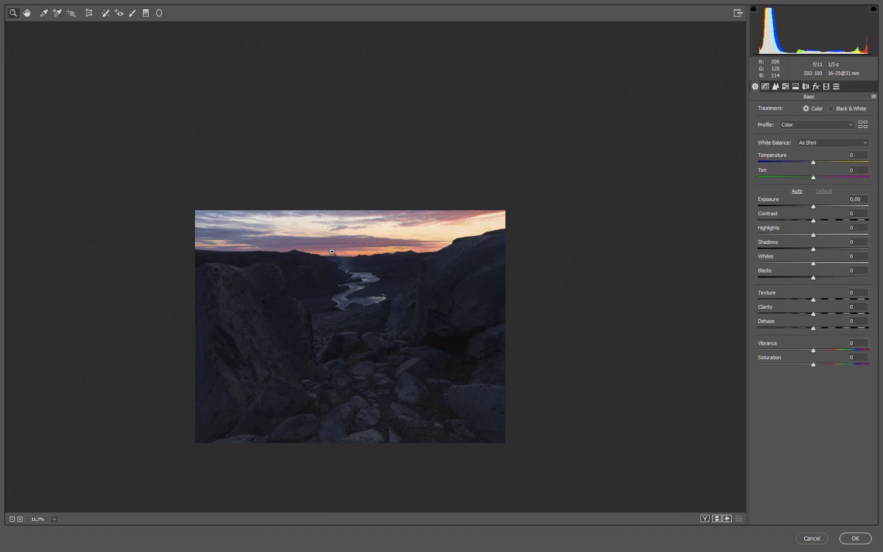
left_click_drag(344, 281, 395, 269)
left_click_drag(207, 202, 346, 166)
key("ctrl+0")
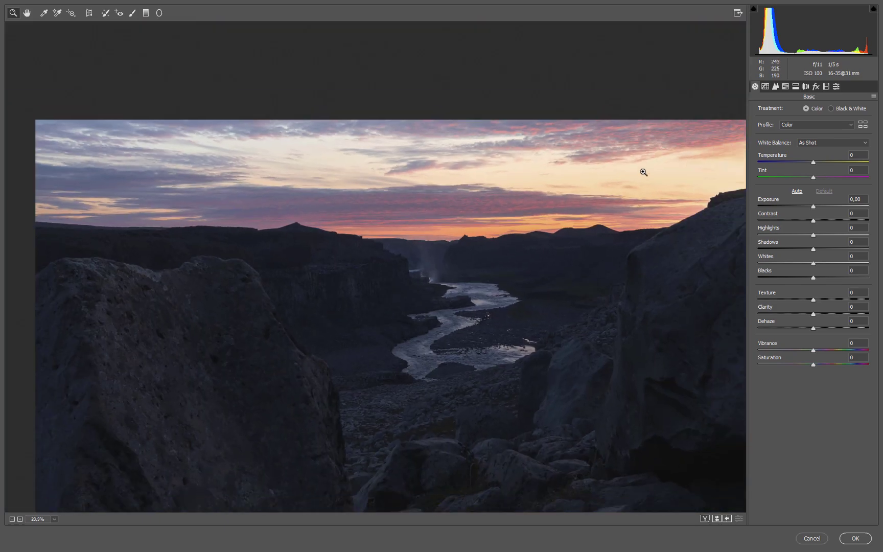
left_click(690, 186)
left_click_drag(636, 230, 360, 374)
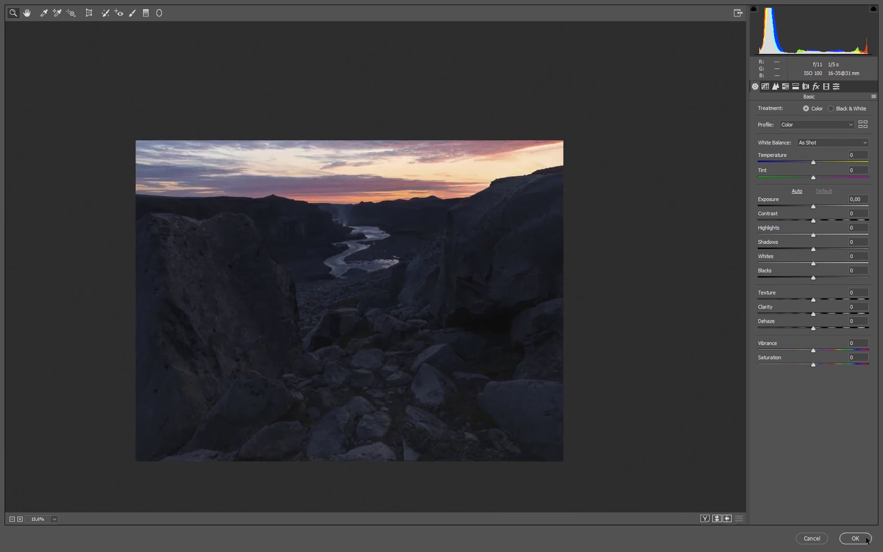
Apply the Camera Raw adjustments and compare the photo with and without the Camera RAW layer
left_click(866, 539)
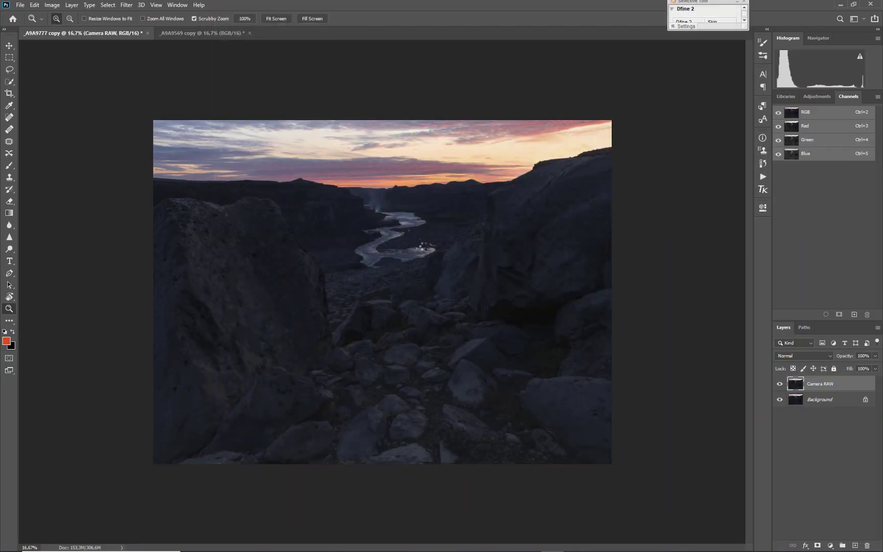
left_click(779, 384)
left_click(780, 384)
left_click(780, 384)
left_click(779, 384)
Switch to the _A9A9569 copy waterfall photo, duplicate its Background layer and name the duplicate Camera RAW
left_click(197, 33)
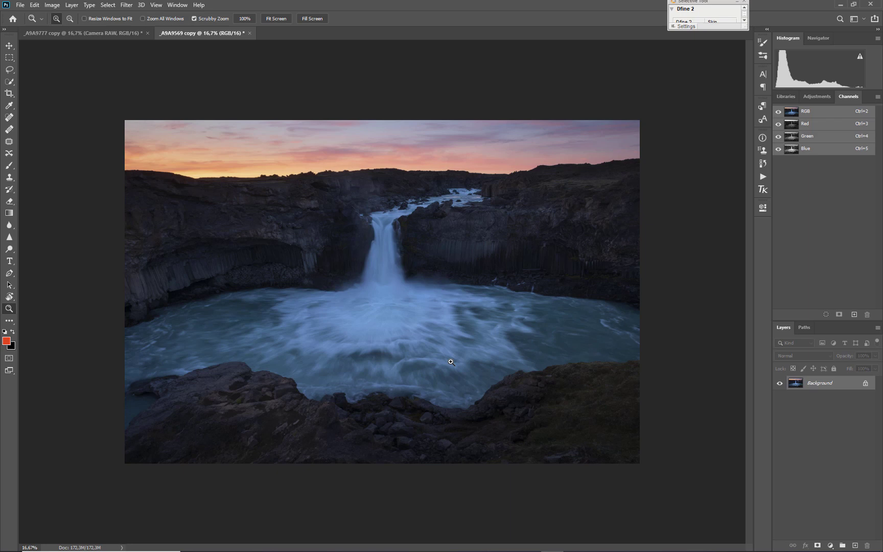
key("ctrl+j")
double_click(813, 385)
type("Camera RAW")
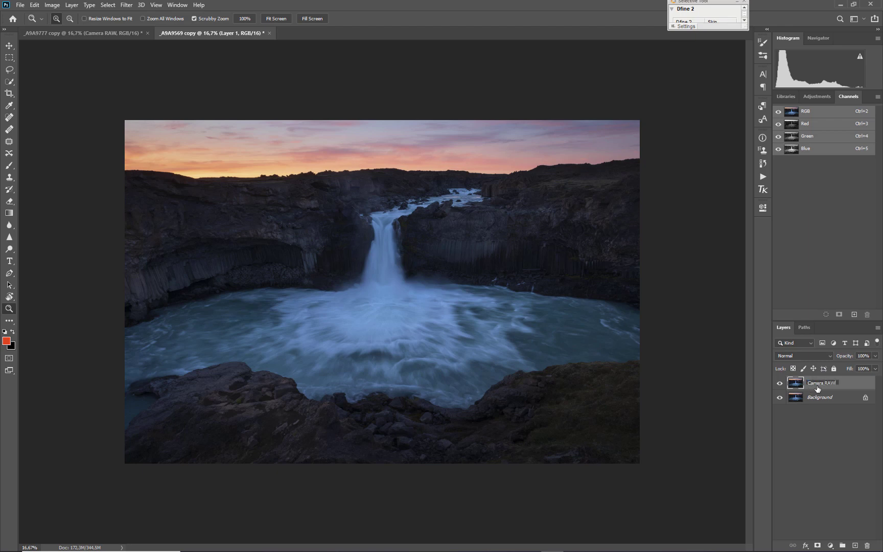
key("Return")
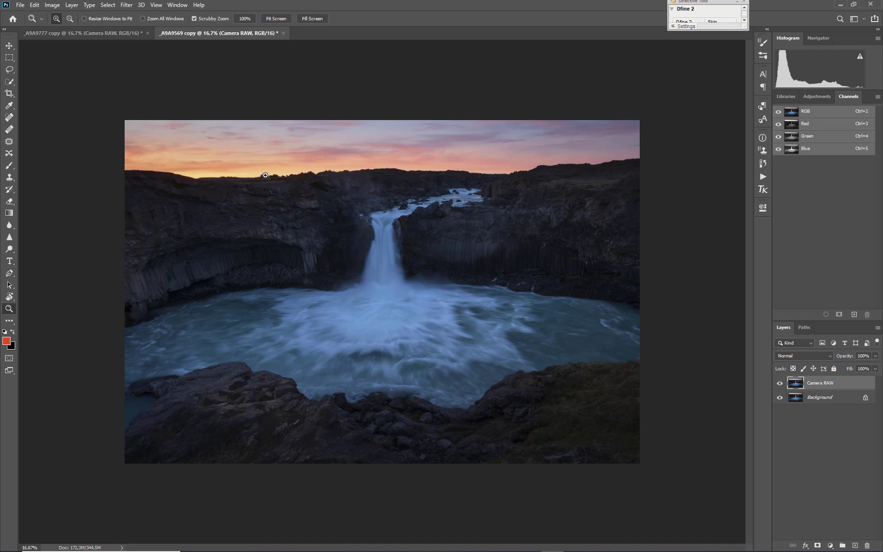
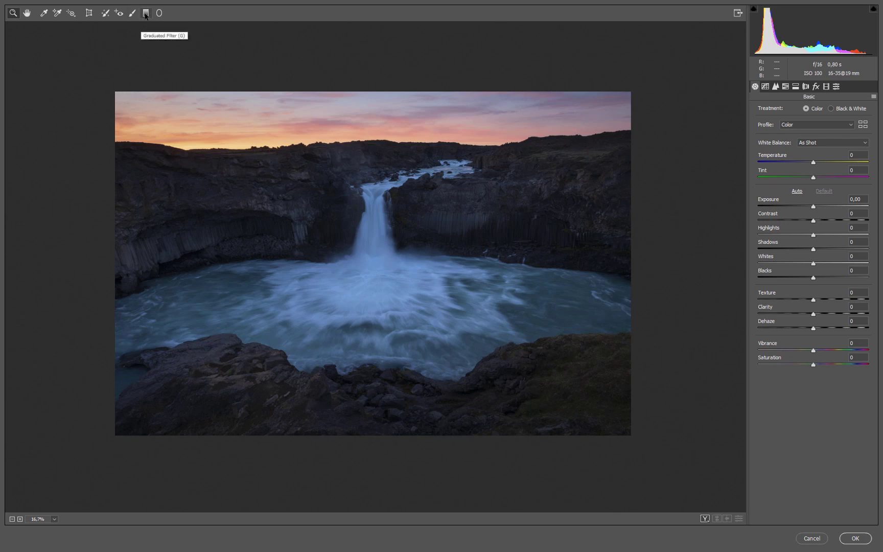
Prepare a new graduated filter with Highlights, Shadows, Whites and Blacks reset to 0 and Exposure at -0.35
left_click(146, 14)
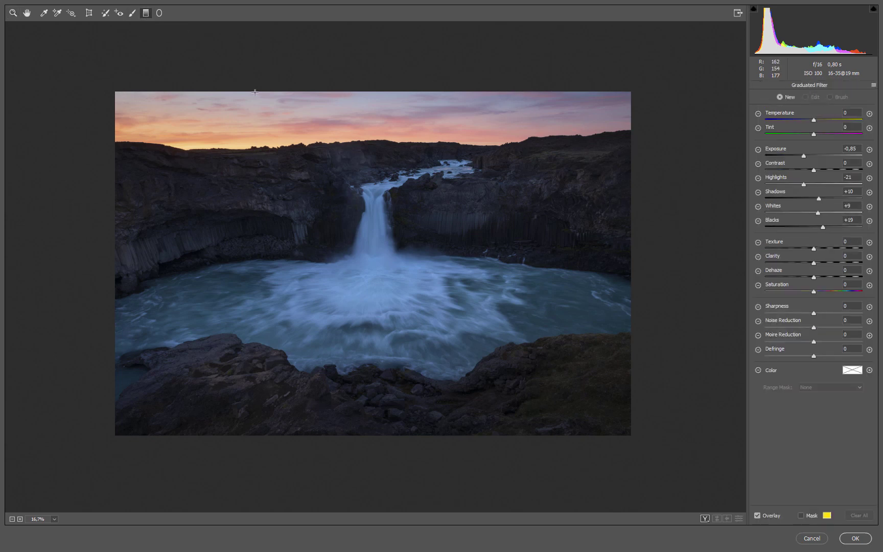
key("z")
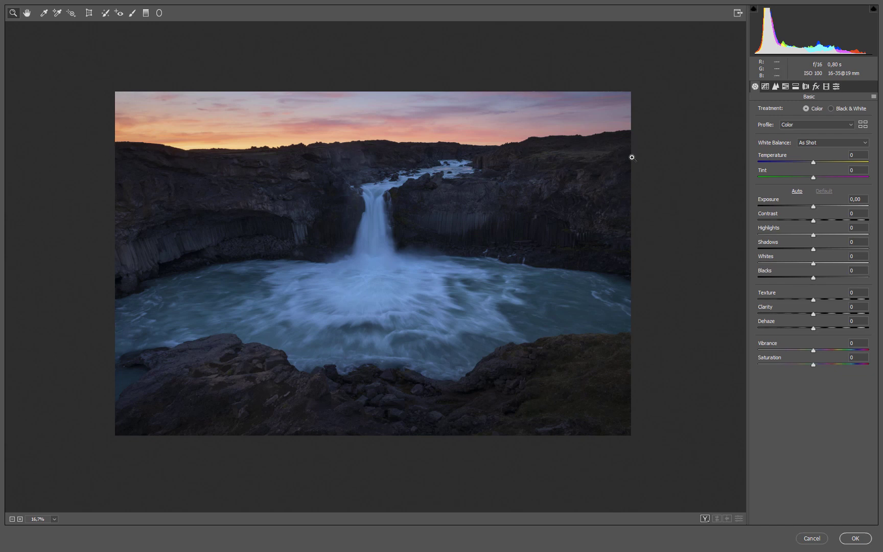
left_click(476, 140, "alt")
left_click(146, 14)
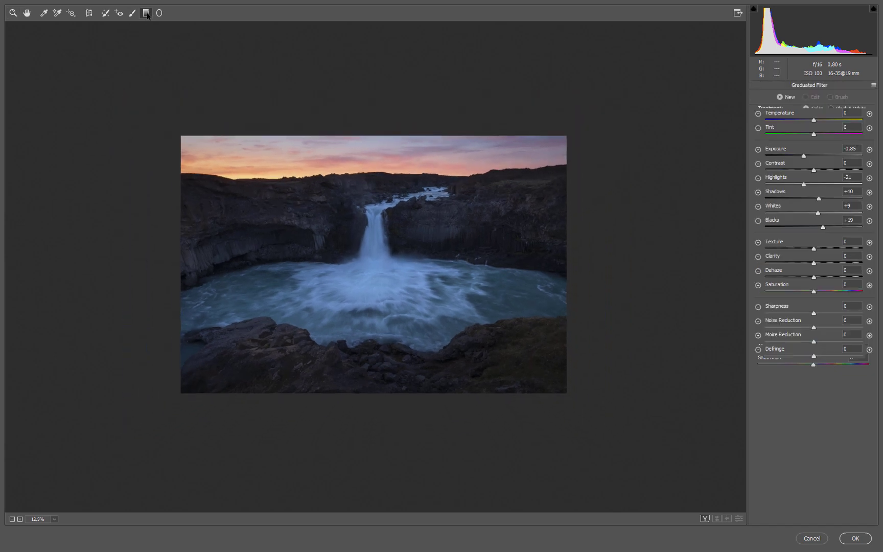
left_click_drag(804, 155, 806, 156)
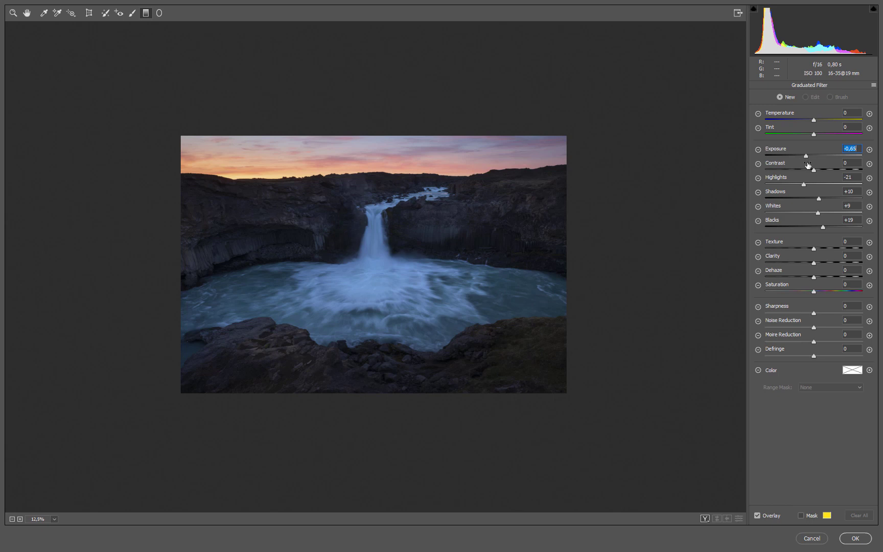
double_click(806, 156)
double_click(804, 183)
left_click(819, 198)
double_click(819, 199)
double_click(817, 213)
double_click(822, 227)
left_click_drag(815, 156, 812, 158)
Add the graduated filter from just above the image to slightly below the horizon, adjusting both ends with the mask shown
left_click_drag(347, 108, 348, 180)
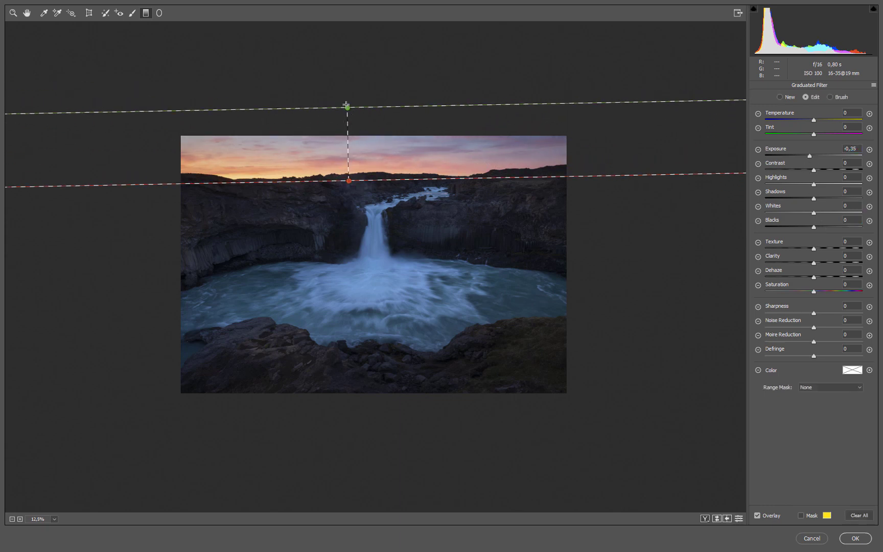
left_click_drag(348, 108, 347, 84)
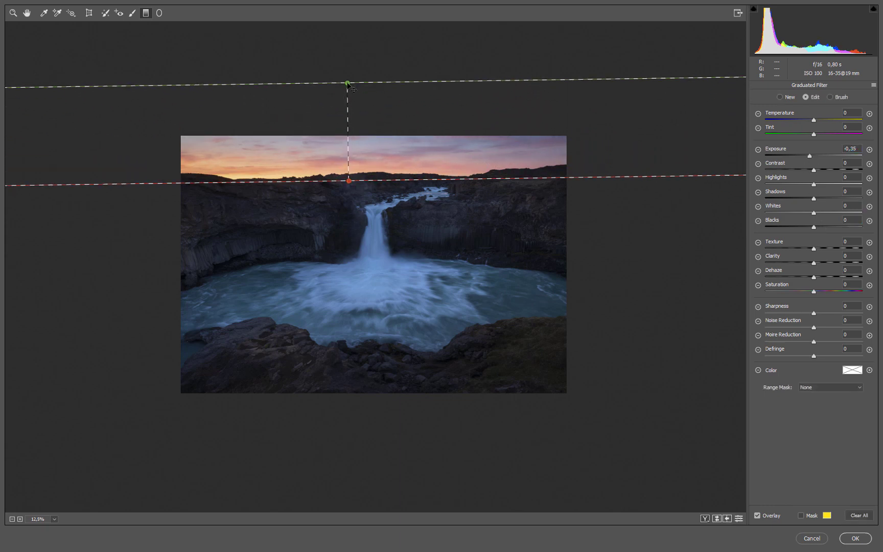
left_click(801, 515)
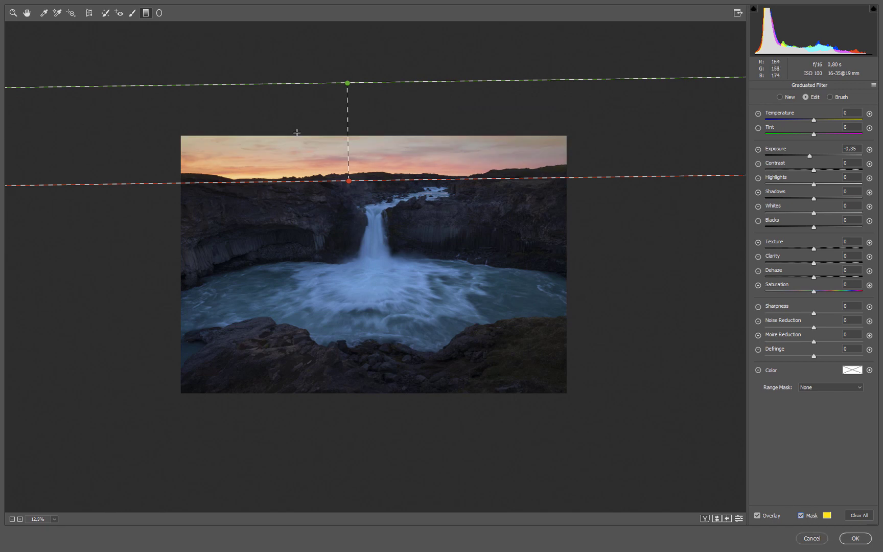
mouse_move(349, 182)
left_mouse_down()
mouse_move(352, 194)
mouse_move(350, 187)
left_mouse_up()
left_click_drag(348, 85, 349, 105)
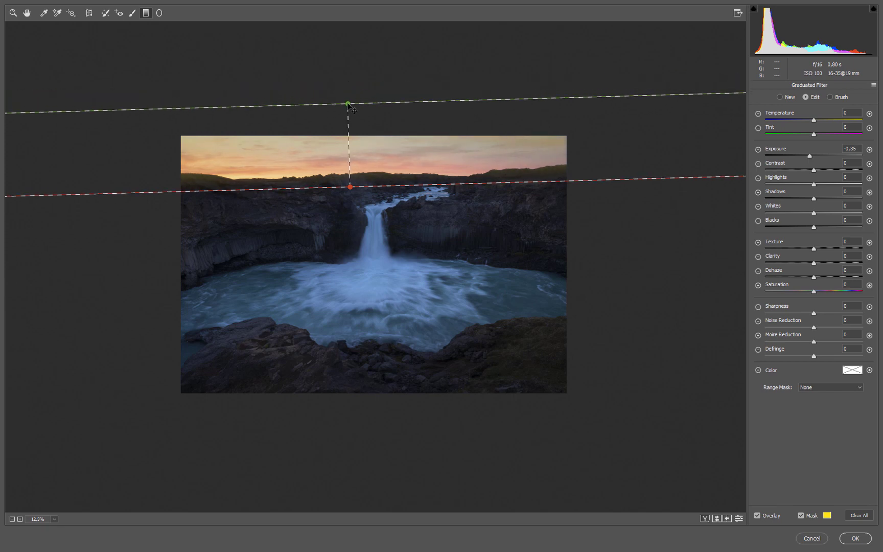
Nudge the gradient's lower end a little further below the horizon, set Blacks to +14 and hide the mask
left_click(12, 13)
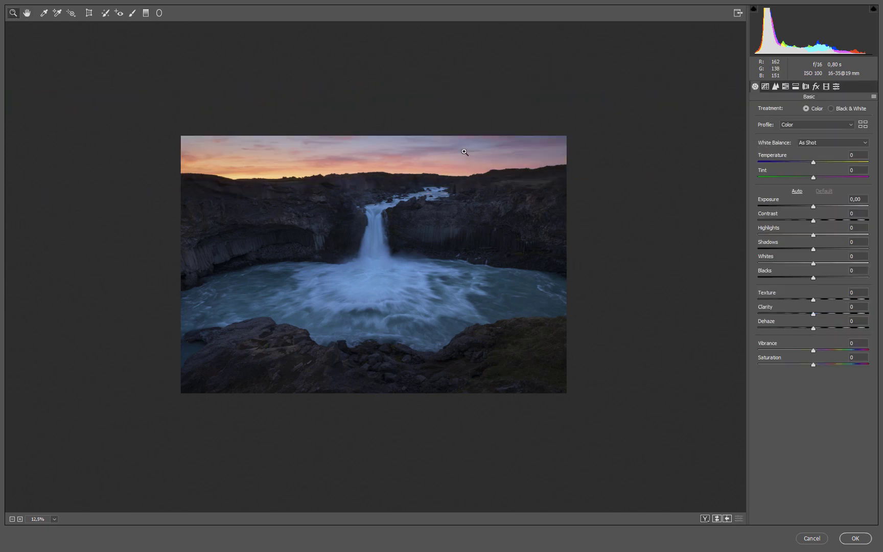
left_click(369, 152)
left_click(146, 12)
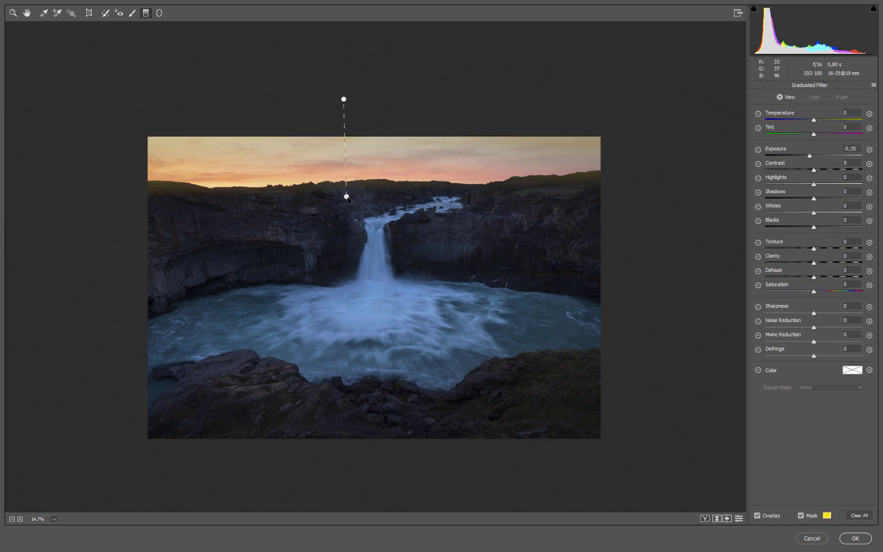
left_click_drag(347, 196, 348, 200)
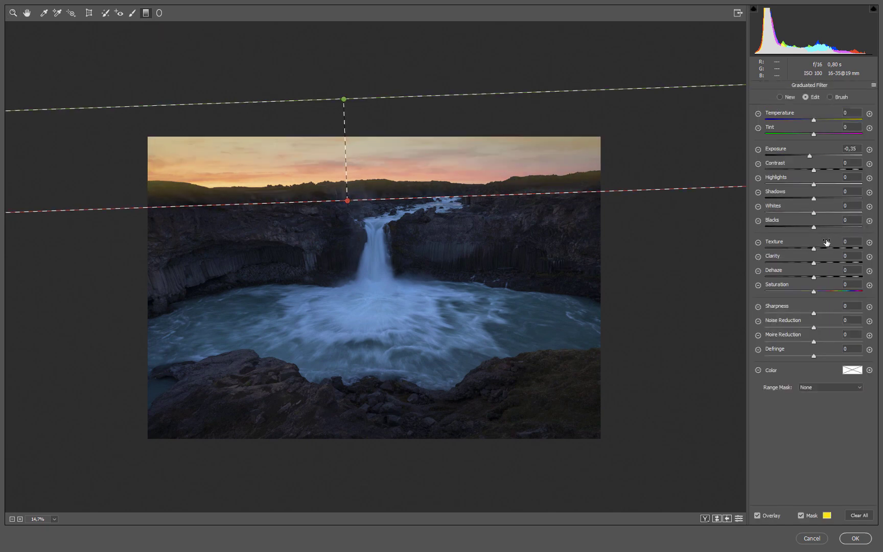
left_click_drag(815, 230, 823, 231)
left_click(801, 515)
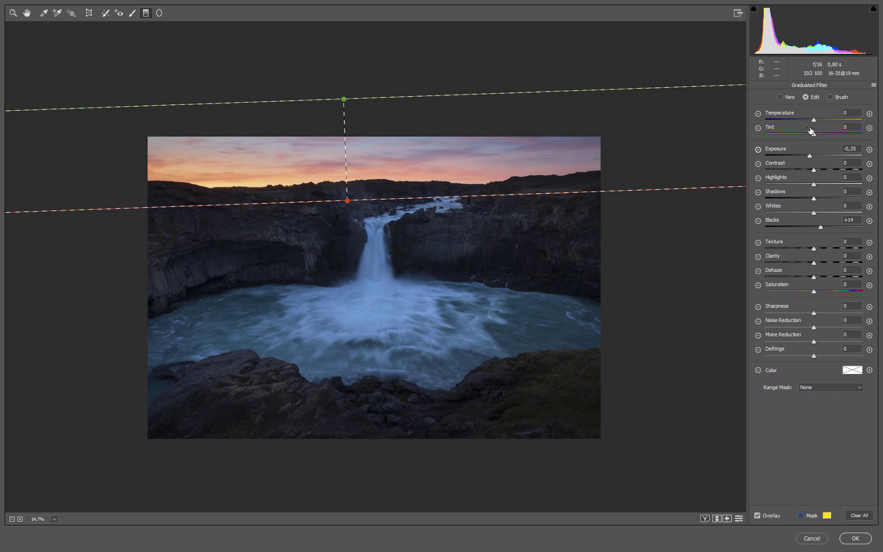
Set the sky filter's Temperature to +17, Tint to +37 and Saturation to +7
left_click(823, 120)
left_click_drag(832, 134, 833, 135)
left_click_drag(814, 294, 816, 294)
Start a new graduated filter and reset its Temperature, Tint, Exposure, Blacks and Saturation to 0
left_click(789, 97)
double_click(822, 119)
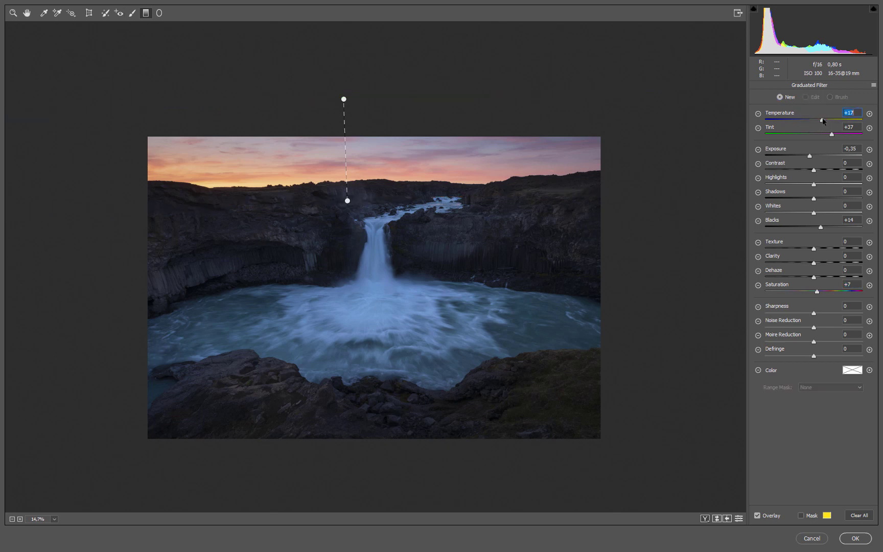
double_click(810, 155)
left_click(821, 227)
double_click(820, 228)
double_click(816, 291)
Give the new filter an orange color tint with Hue 19 and Saturation 70
left_click(853, 372)
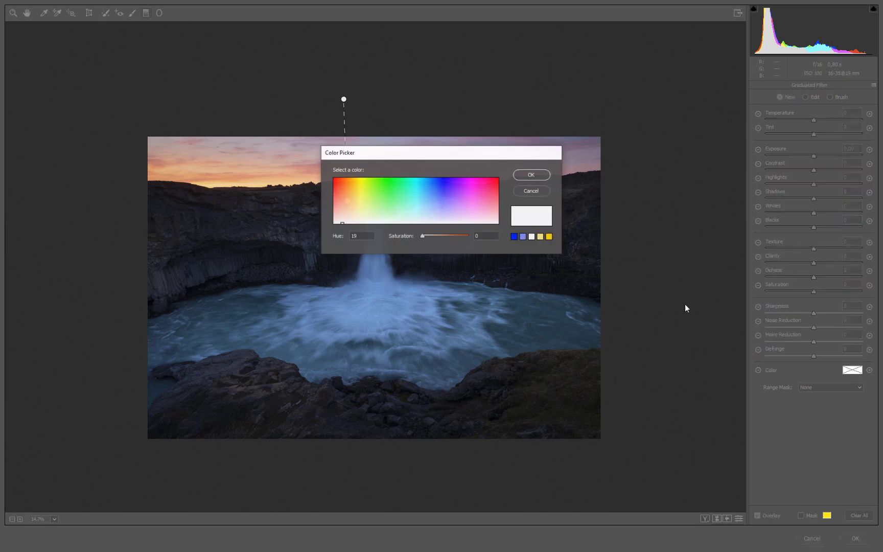
left_click_drag(435, 152, 712, 82)
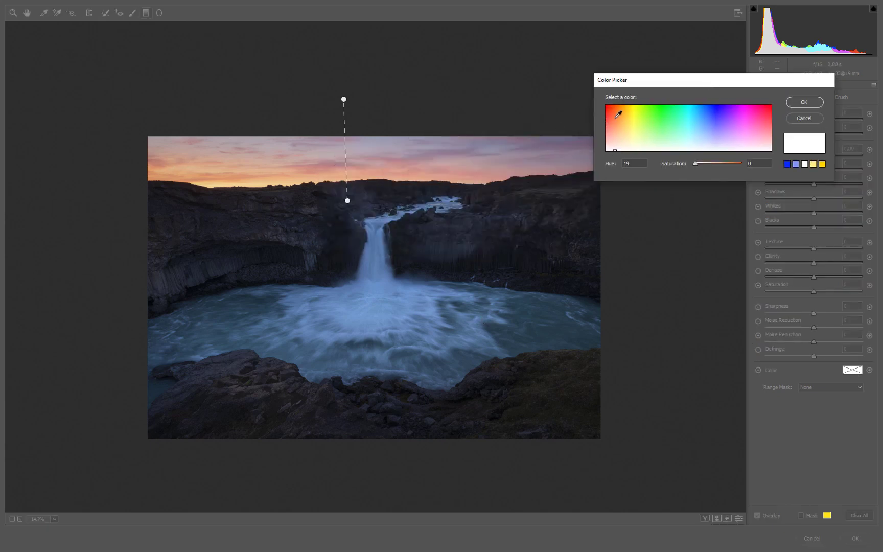
left_click_drag(696, 164, 728, 167)
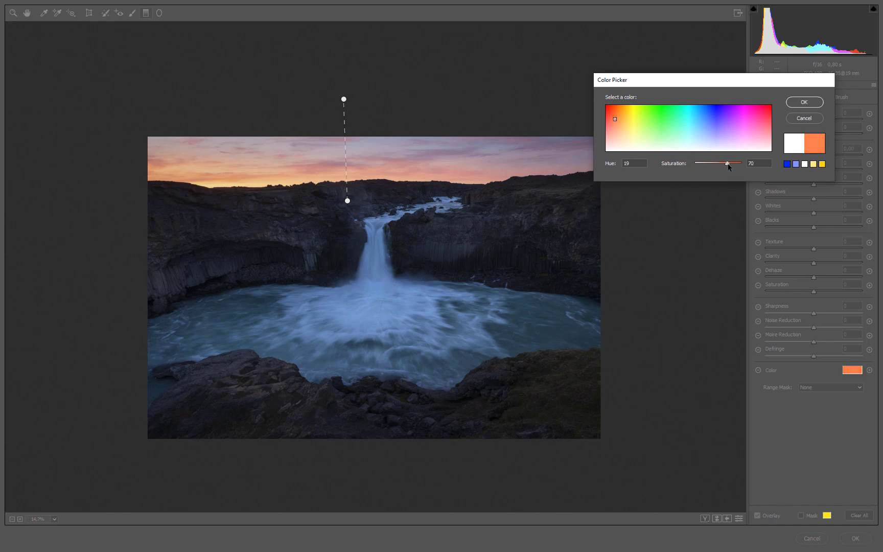
left_click(804, 102)
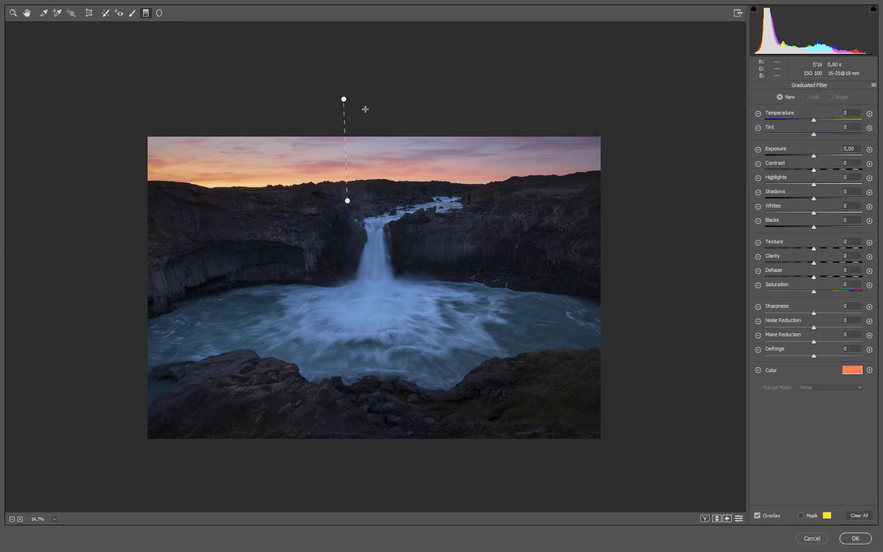
Add the orange gradient over the sky from well above the image to the horizon and check its mask briefly
left_click_drag(356, 102, 354, 74)
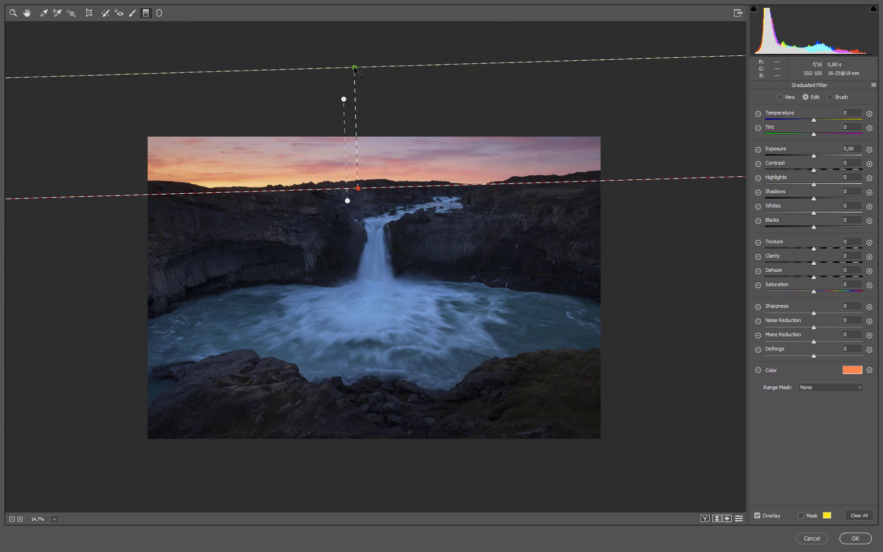
left_click(801, 515)
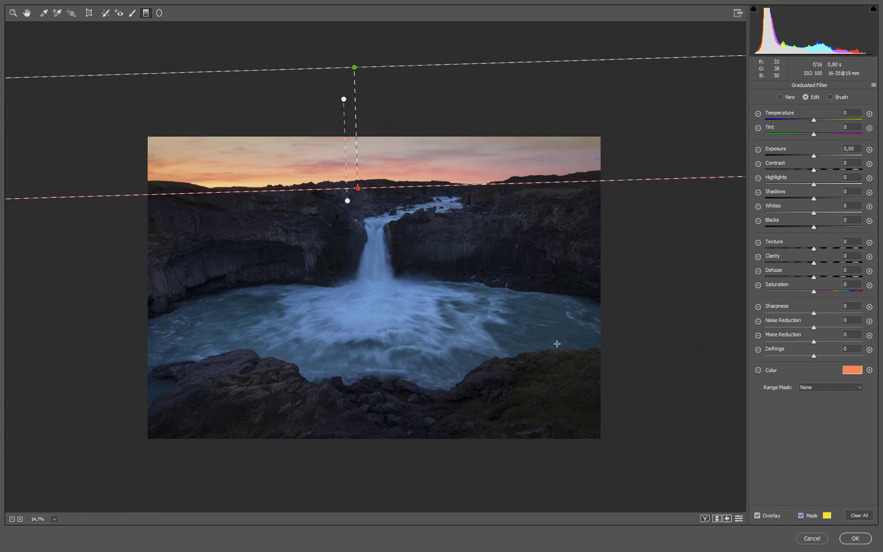
left_click(801, 516)
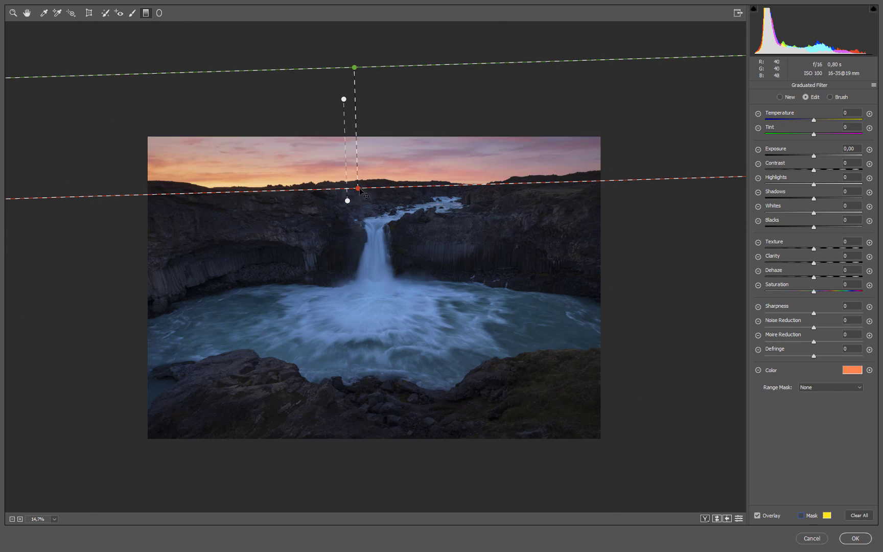
Extend the orange sky gradient slightly below the horizon and change its color tint to Hue 18, Saturation 85
left_click_drag(360, 188, 357, 200)
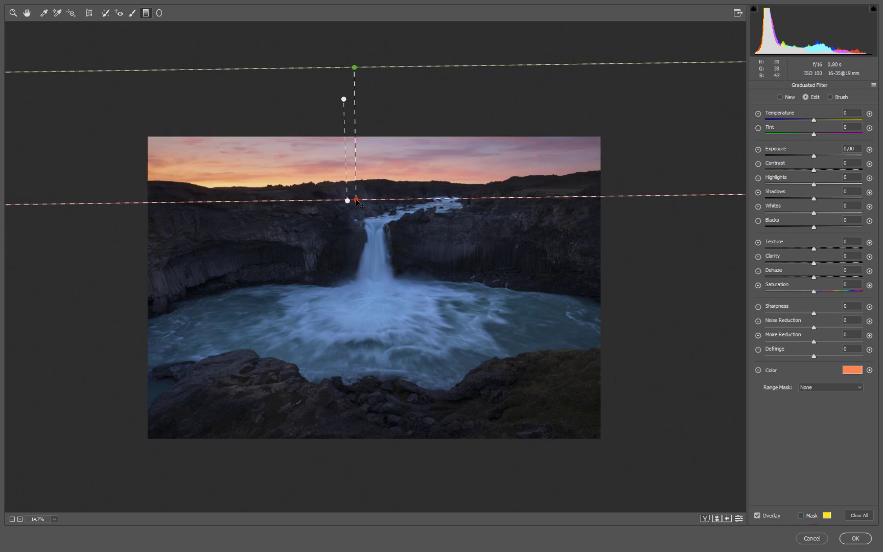
left_click(847, 373)
left_click(338, 183)
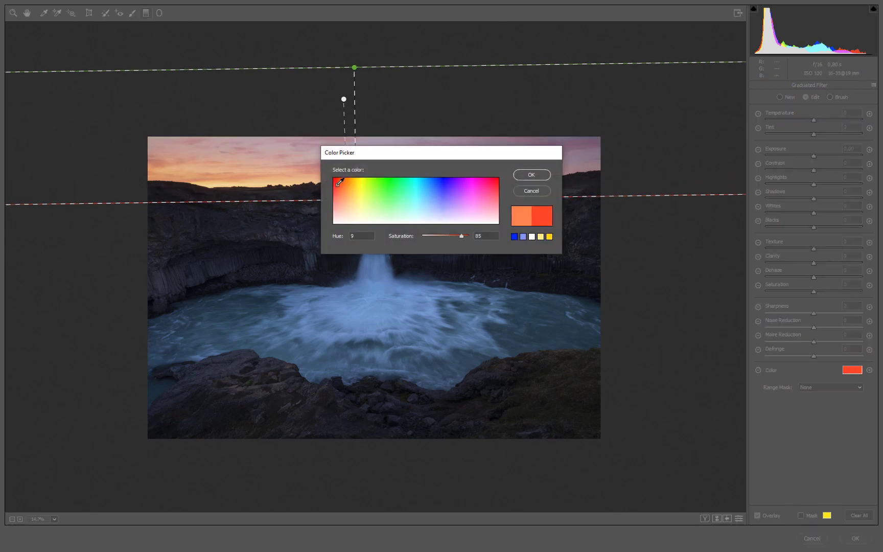
left_click(342, 184)
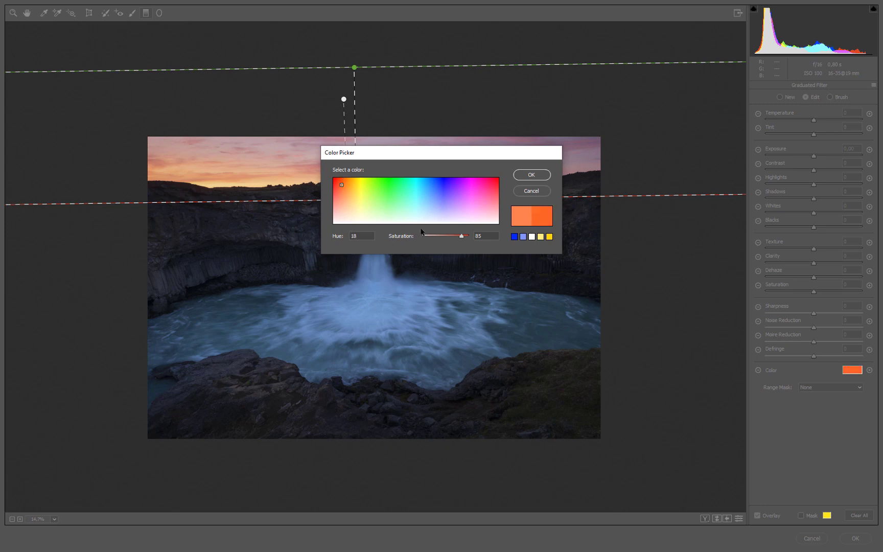
mouse_move(462, 237)
left_mouse_down()
mouse_move(449, 236)
mouse_move(461, 236)
left_mouse_up()
left_click(531, 175)
Start a new graduated filter and clear its color tint by setting Saturation to 0
key("z")
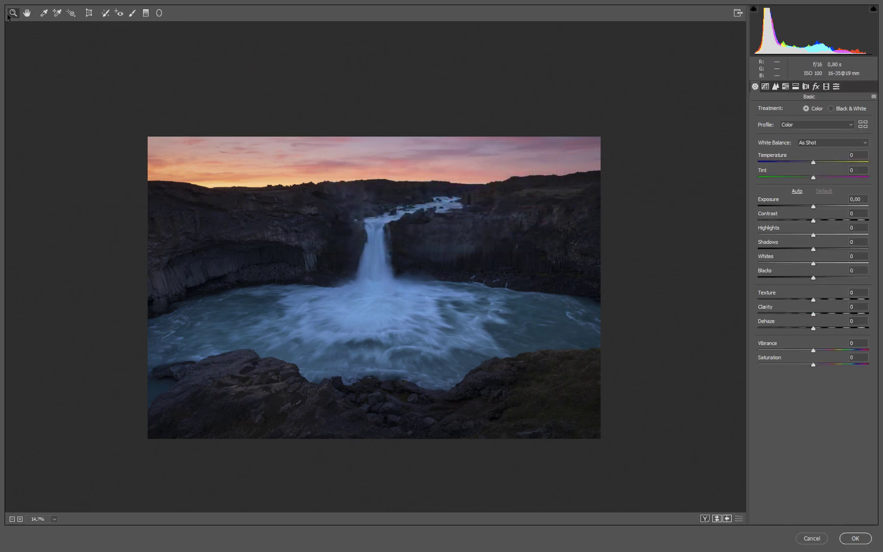
left_click_drag(379, 213, 390, 208)
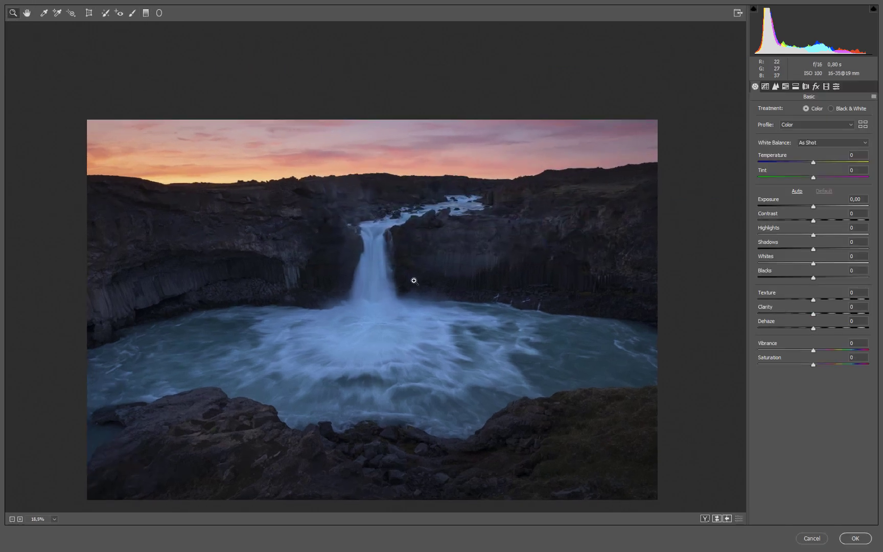
left_click_drag(414, 278, 407, 279)
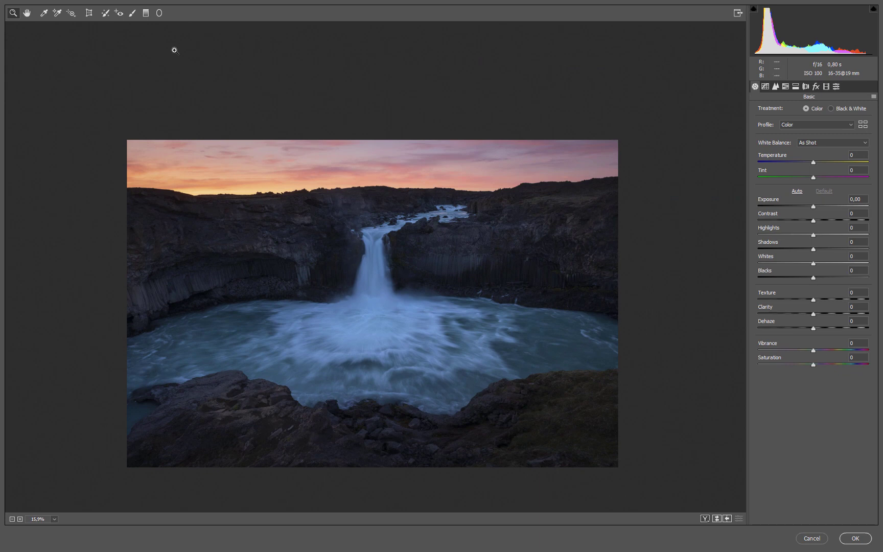
left_click(146, 13)
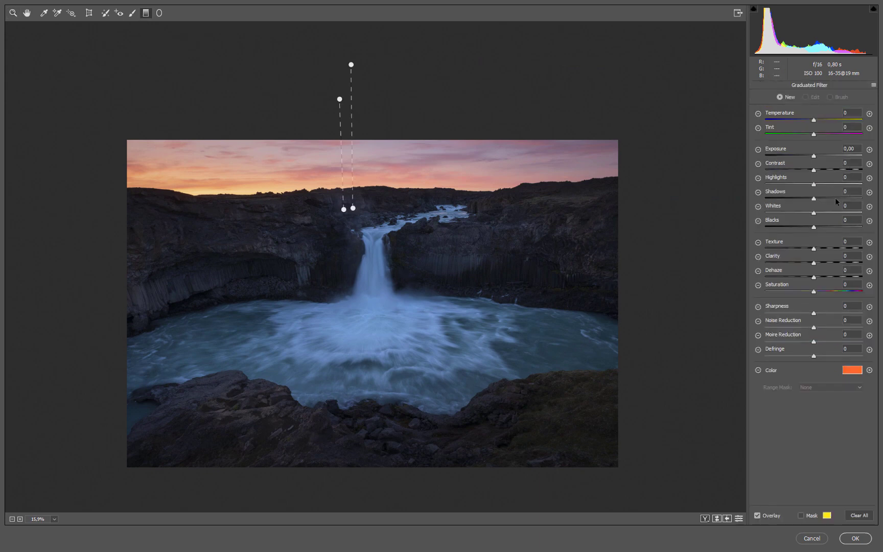
left_click(851, 373)
left_click_drag(462, 236, 422, 236)
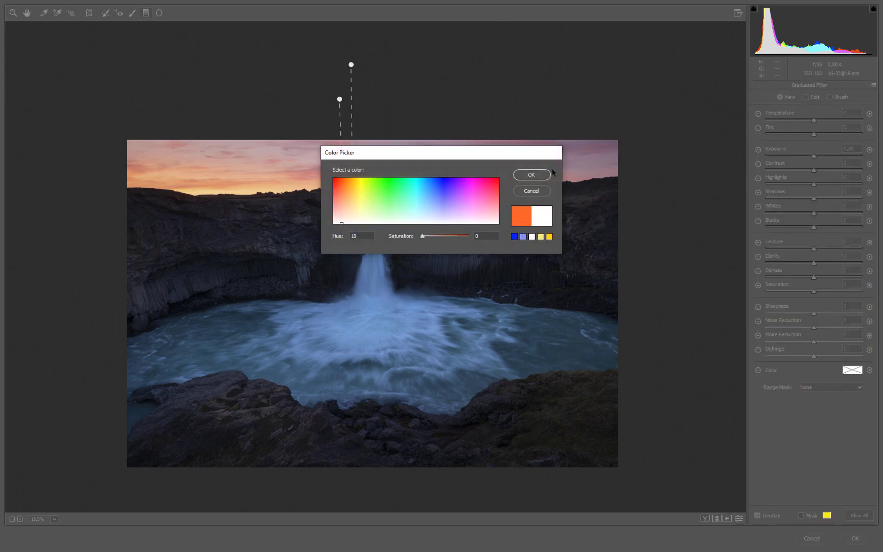
left_click(531, 176)
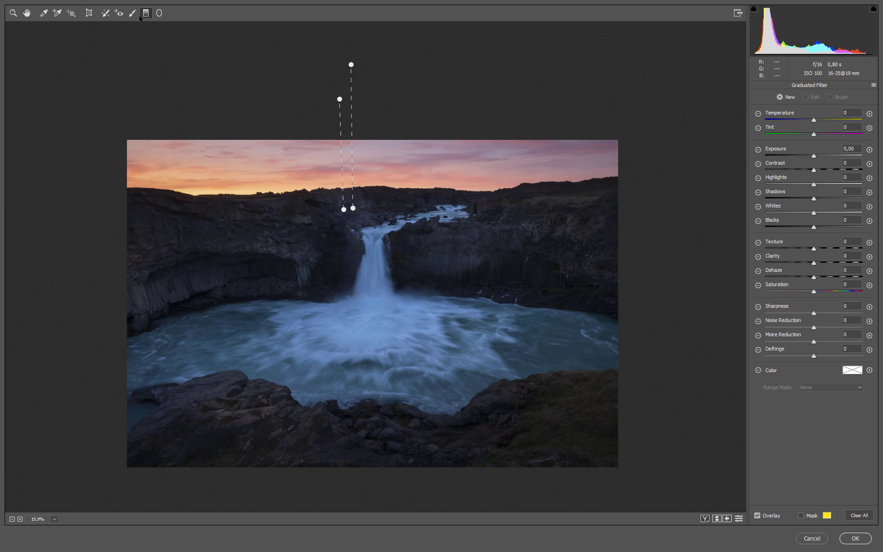
Add a cooling foreground gradient with Temperature -9 and Tint +3, fading from the pool up into the sky, using the mask overlay to adjust it
left_click_drag(814, 120, 812, 120)
left_click_drag(357, 230, 356, 168)
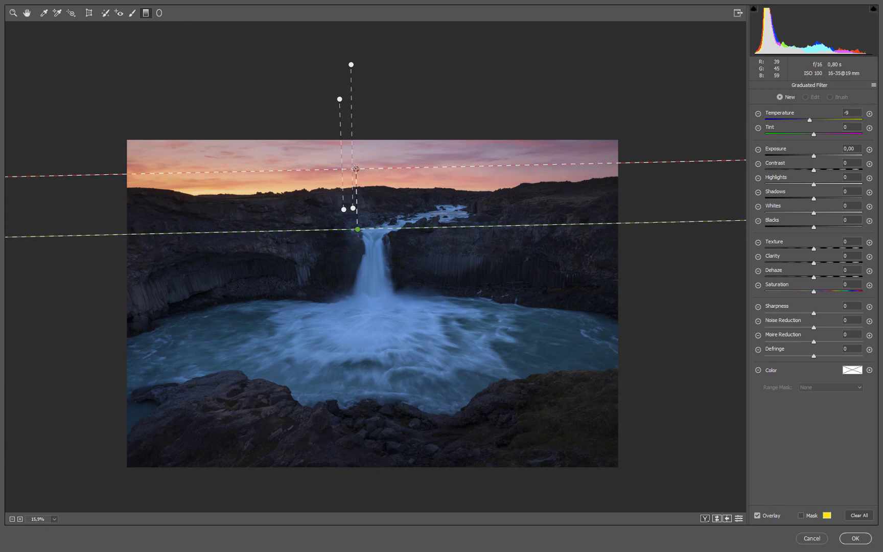
left_click_drag(357, 230, 360, 275)
left_click(816, 135)
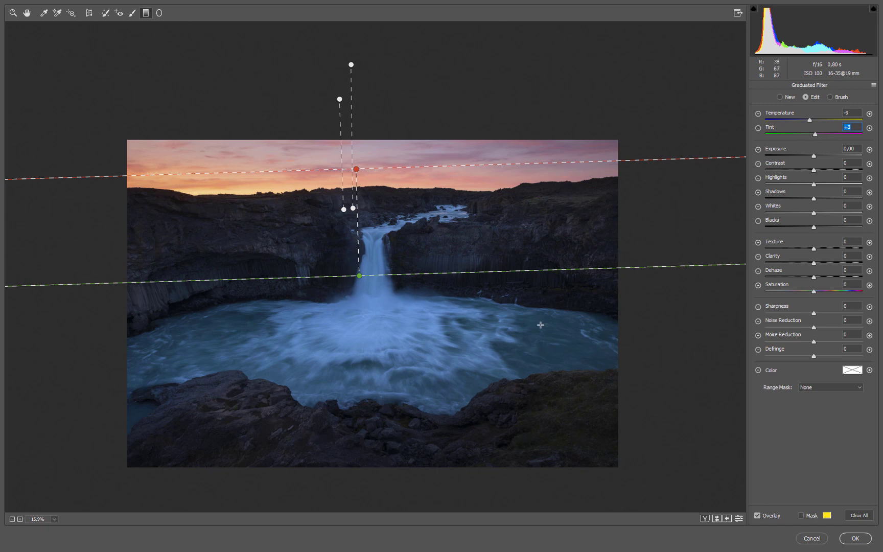
left_click(801, 515)
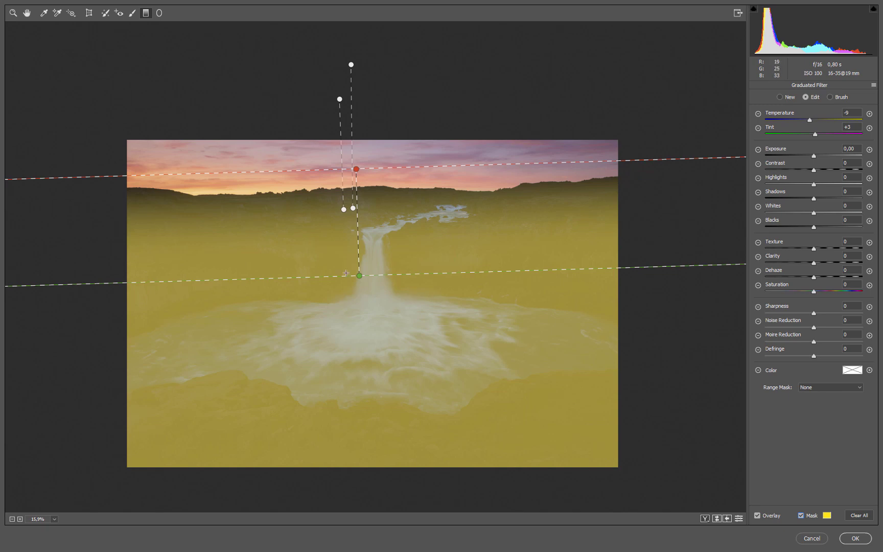
left_click_drag(359, 278, 362, 342)
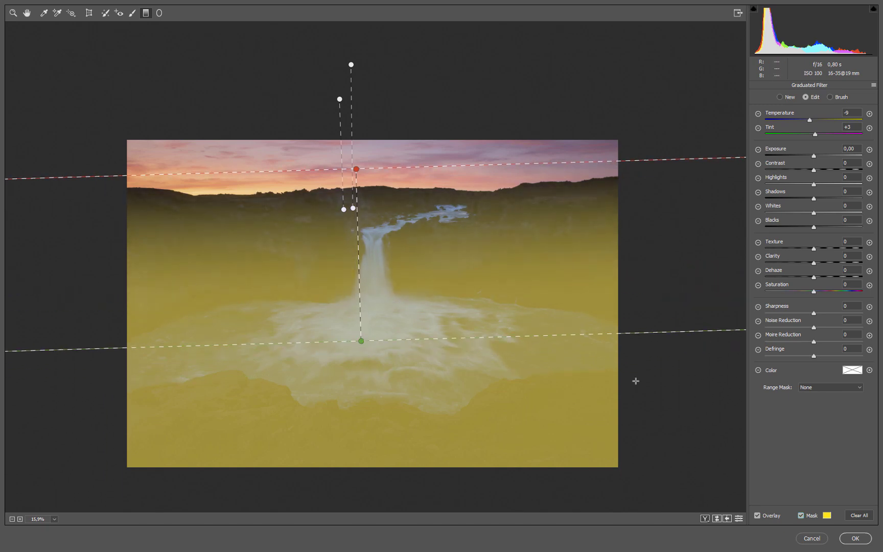
left_click(815, 519)
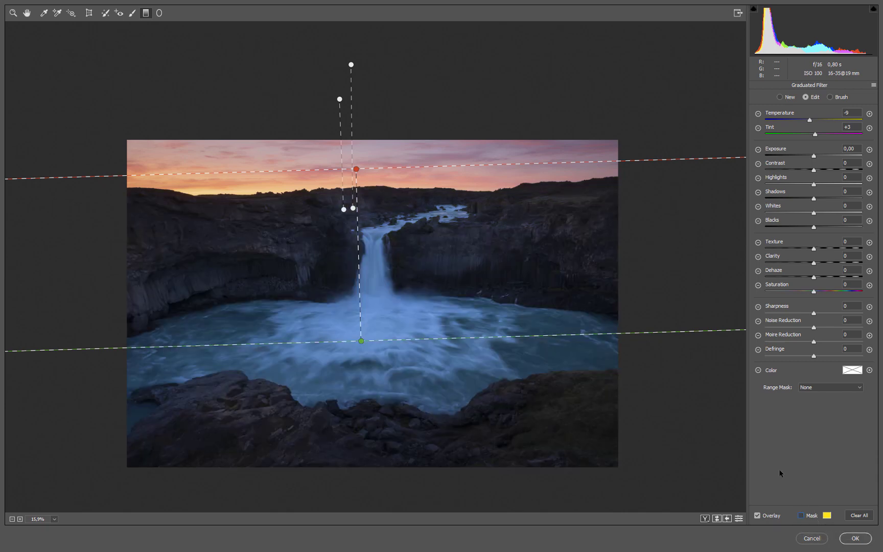
View the whole image without the filter overlays and commit the Camera Raw edits to the layer
left_click(13, 12)
mouse_move(417, 211)
left_mouse_down()
mouse_move(398, 202)
mouse_move(411, 211)
left_mouse_up()
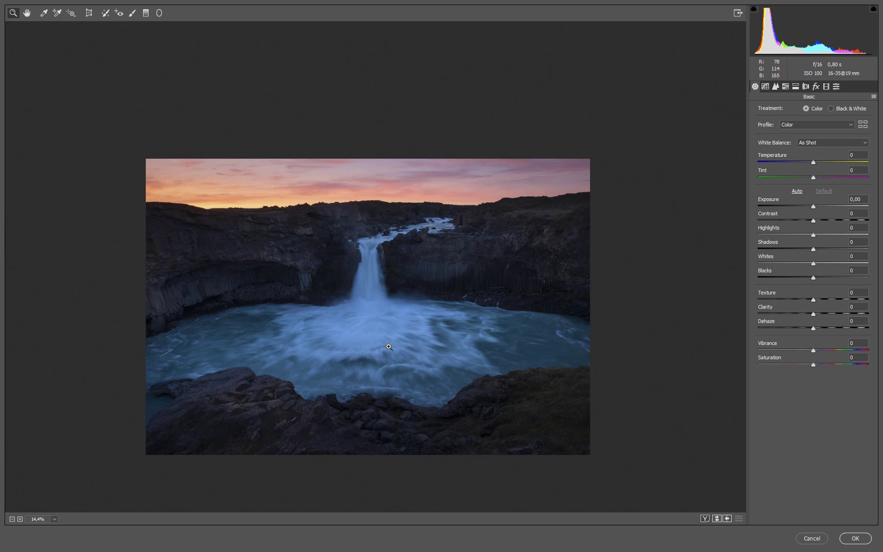
left_click(855, 538)
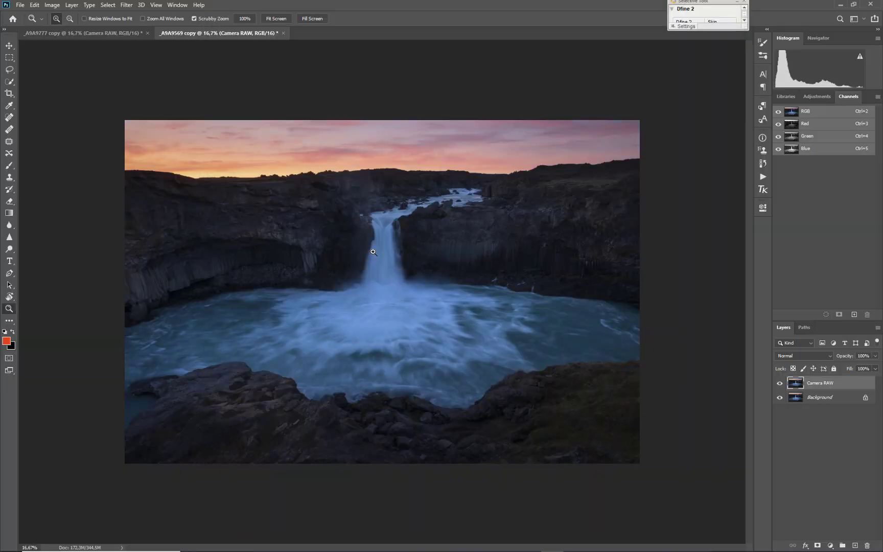
Compare the photo before and after by toggling the Camera RAW layer's visibility
left_click(780, 384)
left_click(780, 383)
left_click(780, 384)
left_click(780, 384)
left_click(779, 385)
left_click(780, 384)
left_click_drag(844, 359, 840, 360)
left_click(779, 384)
left_click(780, 385)
Stamp all visible layers into a new top layer and name it "Camera RAW II"
key("ctrl+shift+alt+e")
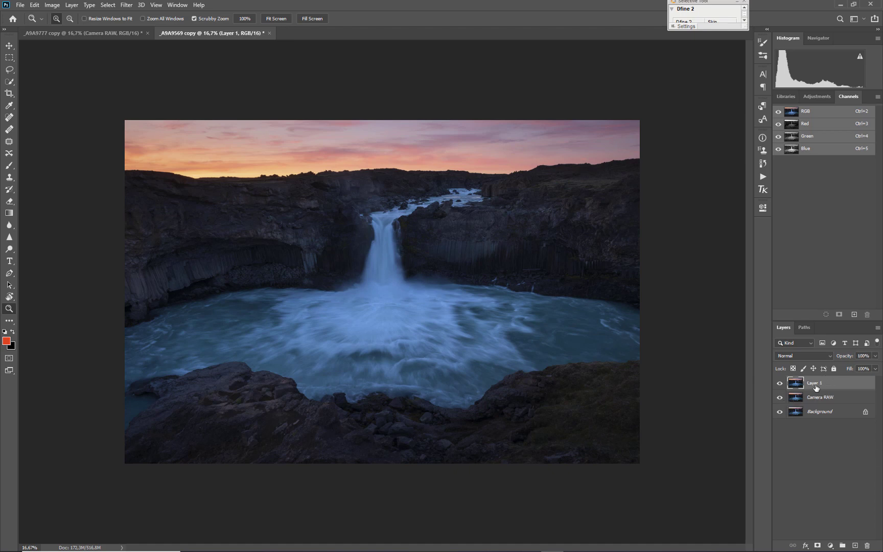
double_click(815, 383)
type("Camera")
key("Return")
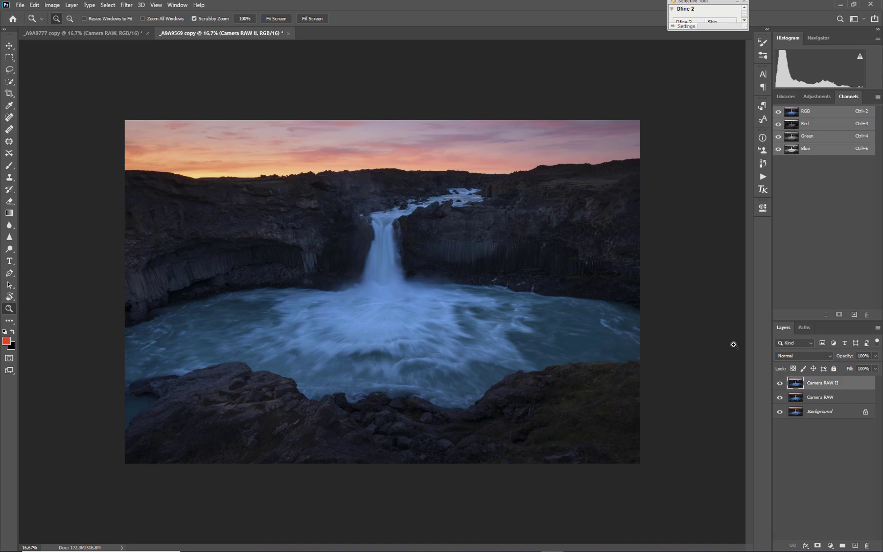
Open the Camera Raw Filter on the new layer and start a graduated filter with Temperature and Tint reset to 0
left_click(127, 5)
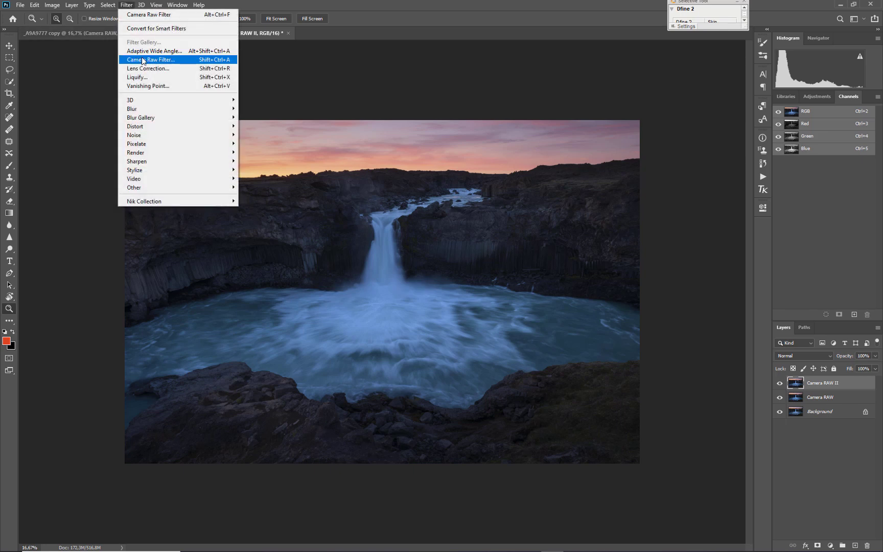
left_click(171, 57)
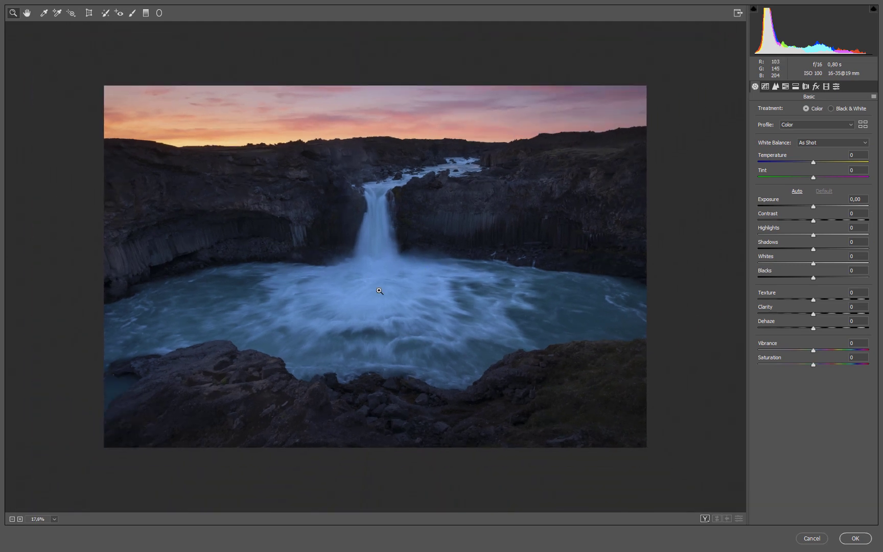
scroll(354, 273, "down", 1)
scroll(355, 273, "up", 1)
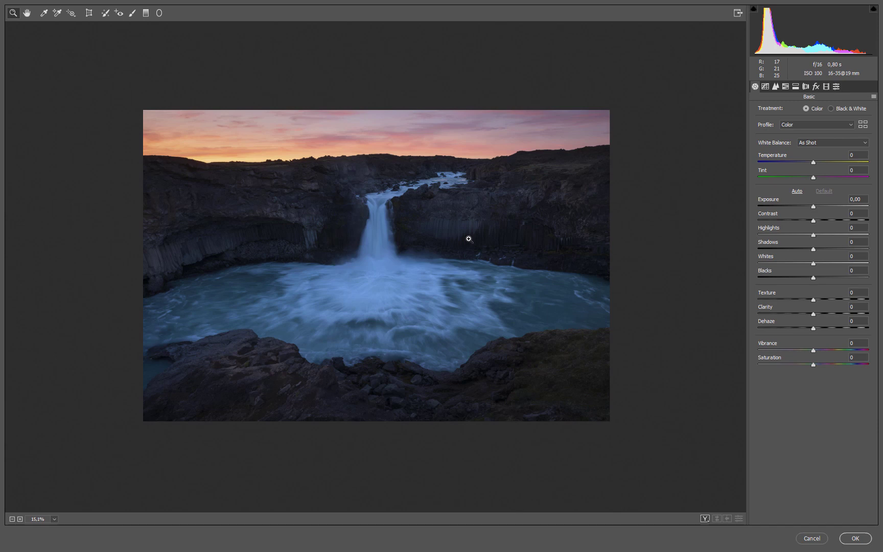
left_click(145, 13)
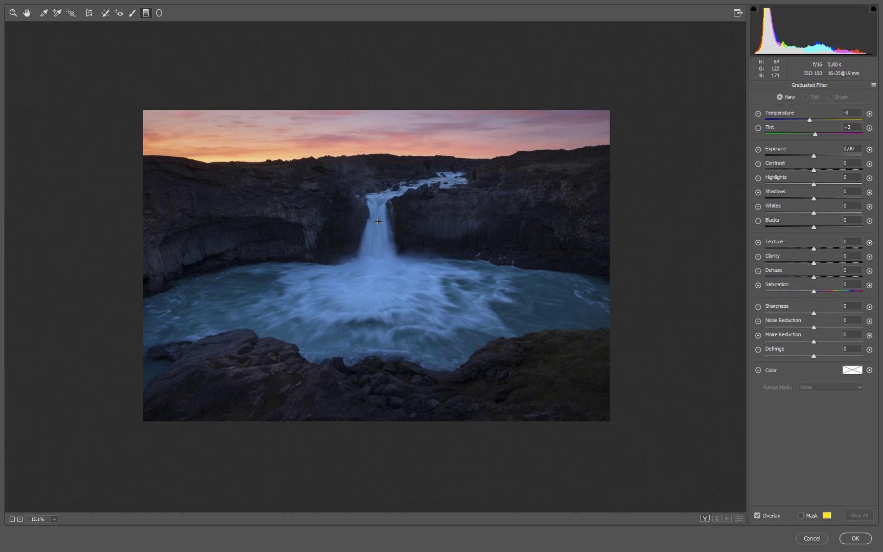
double_click(813, 134)
double_click(810, 119)
Add a foreground gradient fading from the mid-waterfall up to the horizon, with Exposure +0.50, Whites +12 and Clarity +19
left_click_drag(813, 155, 817, 155)
left_click_drag(359, 230, 357, 153)
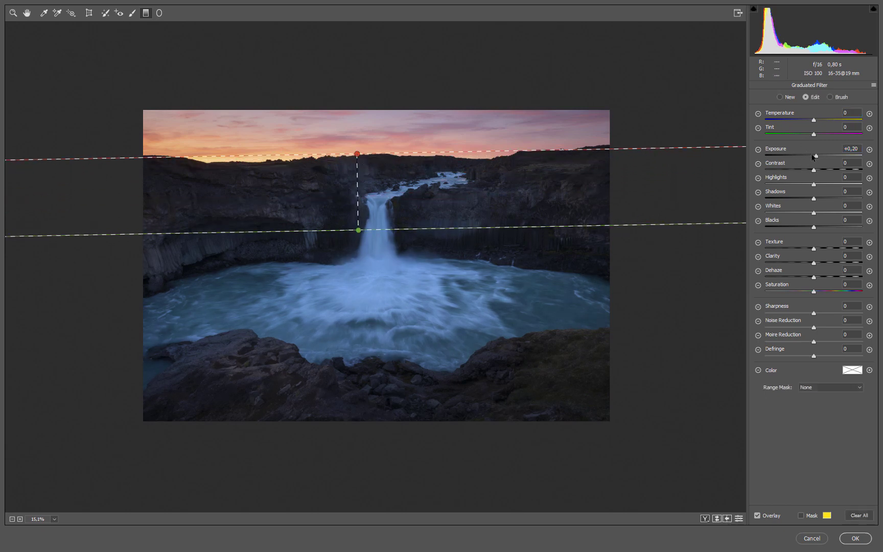
left_click_drag(816, 155, 819, 156)
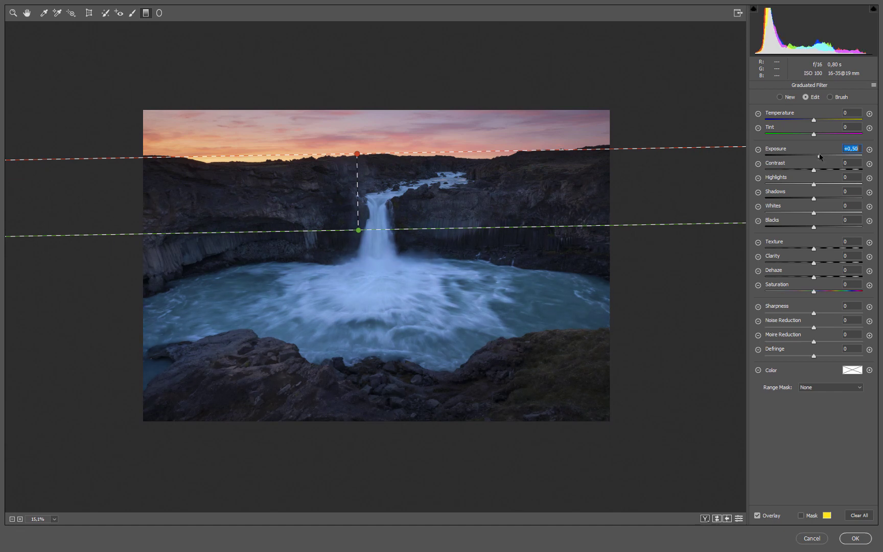
left_click_drag(816, 216, 822, 216)
left_click_drag(813, 263, 826, 264)
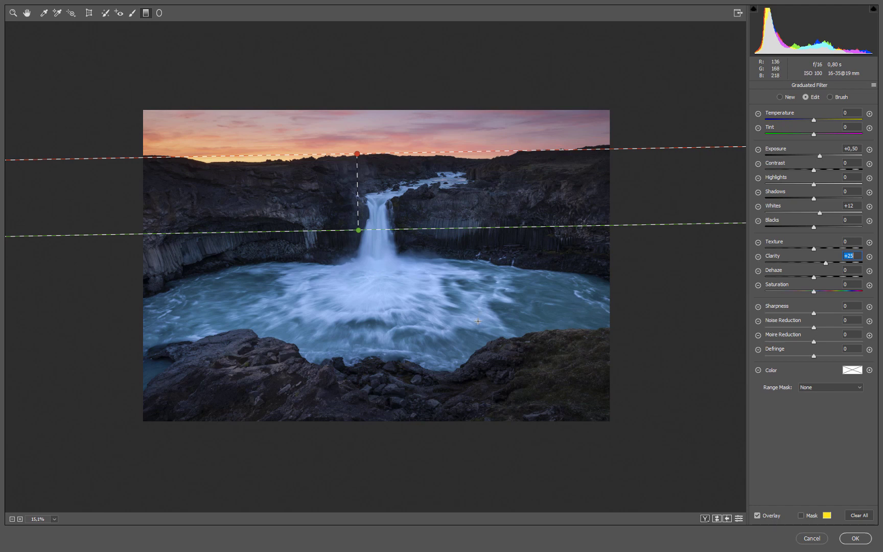
left_click_drag(826, 266, 823, 264)
Erase the gradient's effect from the foreground rocks and the cliffs with a soft erase brush of about size 19
left_click(831, 97)
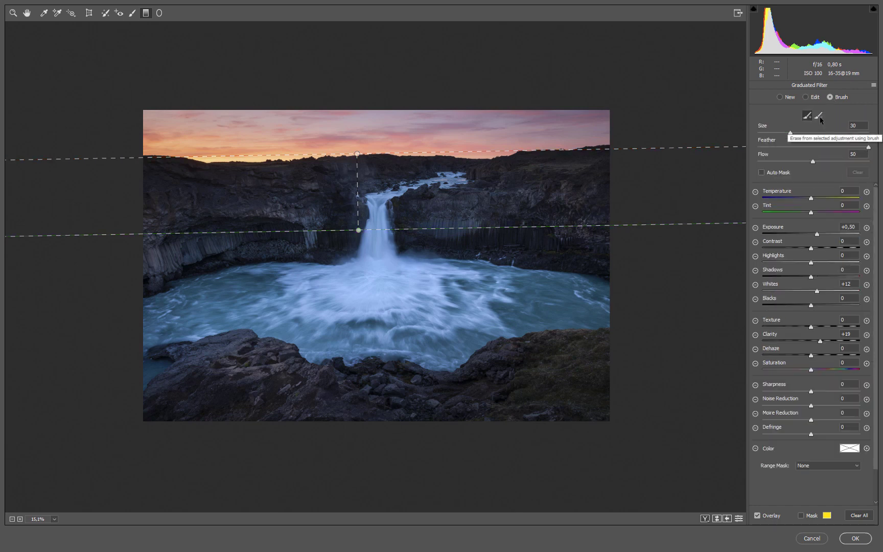
left_click(819, 116)
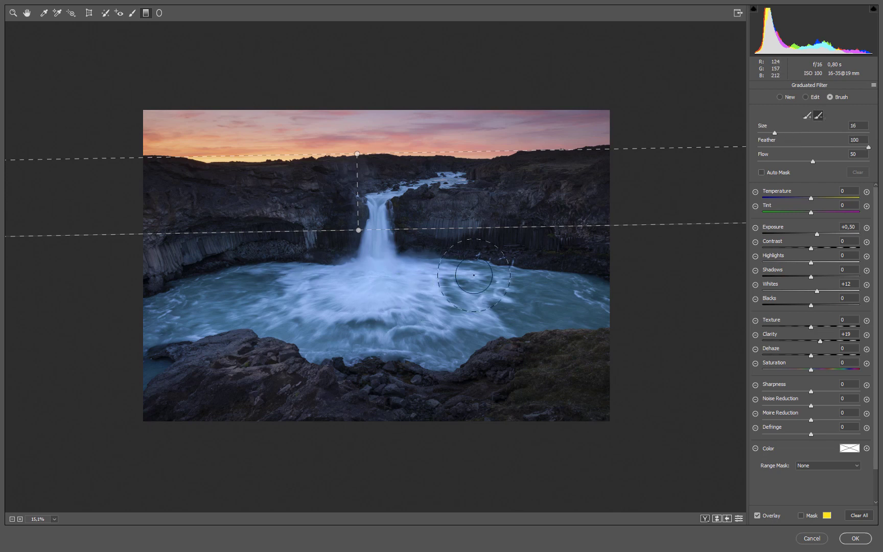
key("alt")
mouse_move(153, 394)
left_mouse_down()
mouse_move(247, 377)
mouse_move(309, 404)
mouse_move(214, 392)
left_mouse_up()
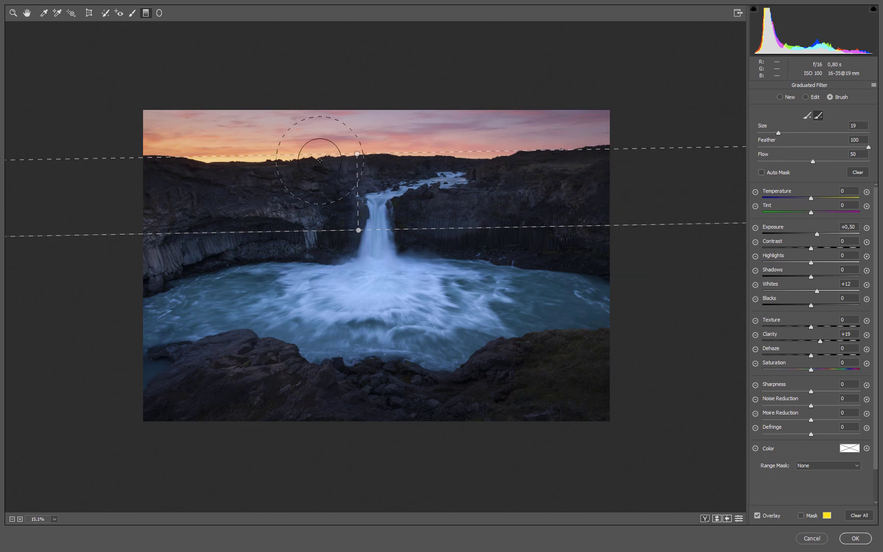
left_click(342, 187)
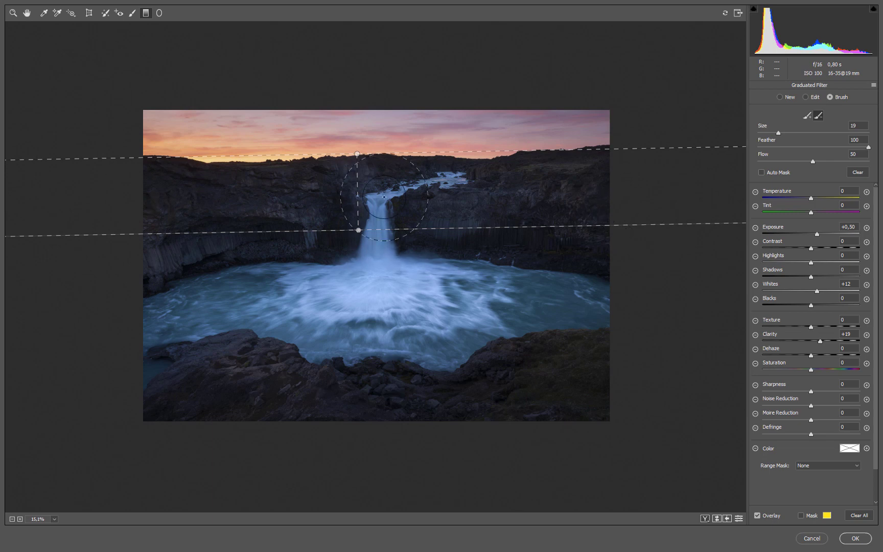
Paint the brightening adjustment back onto the falling water with a size 4 brush
key("bracketleft")
key("bracketleft")
key("bracketleft")
left_click(807, 116)
key("bracketleft")
key("bracketleft")
key("bracketleft")
key("bracketleft")
key("bracketleft")
key("bracketleft")
key("bracketleft")
key("bracketleft")
mouse_move(377, 211)
left_mouse_down()
mouse_move(376, 202)
mouse_move(381, 240)
mouse_move(369, 259)
mouse_move(385, 262)
left_mouse_up()
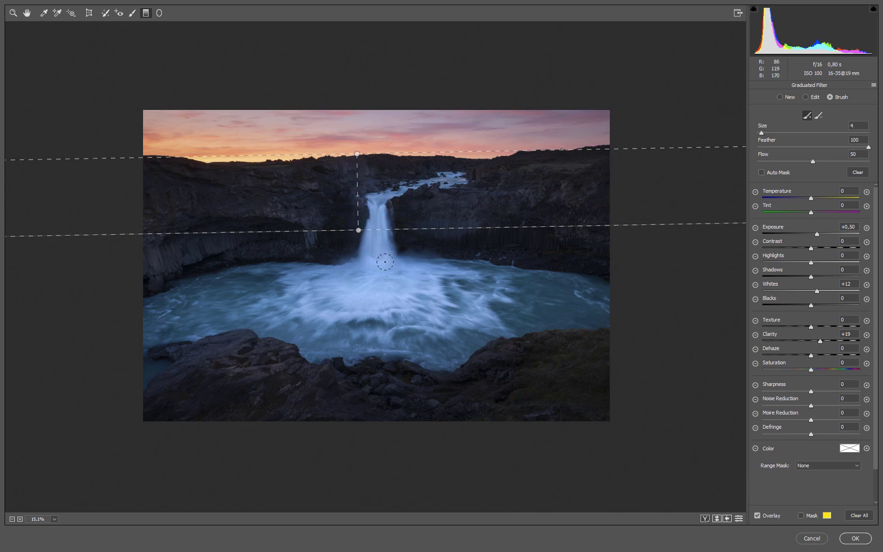
mouse_move(378, 200)
left_mouse_down()
mouse_move(372, 249)
mouse_move(325, 271)
mouse_move(389, 267)
mouse_move(190, 288)
mouse_move(238, 311)
mouse_move(266, 310)
left_mouse_up()
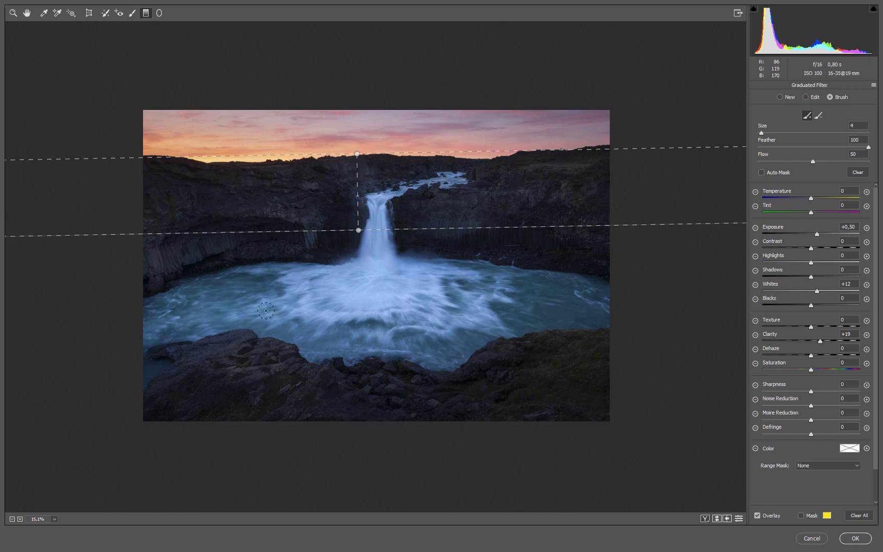
key("ctrl+z")
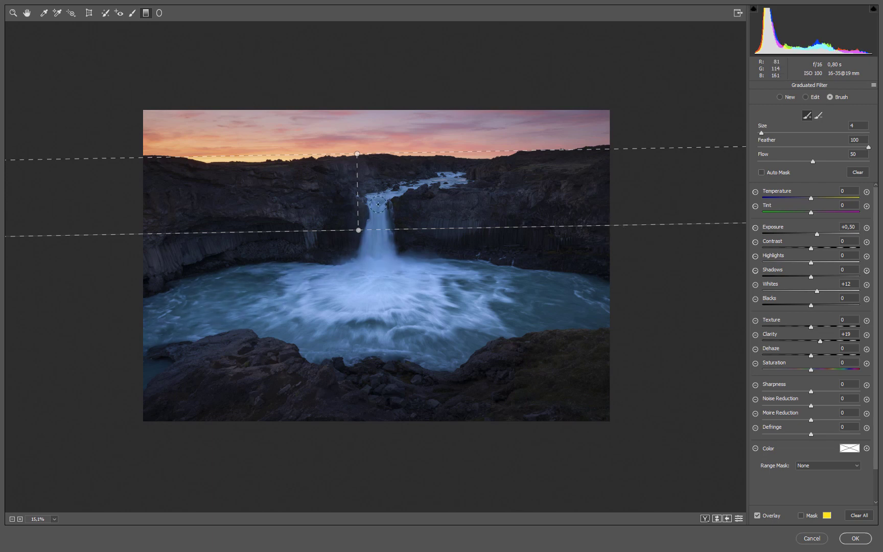
mouse_move(378, 204)
left_mouse_down()
mouse_move(377, 236)
mouse_move(362, 257)
mouse_move(385, 253)
mouse_move(387, 262)
left_mouse_up()
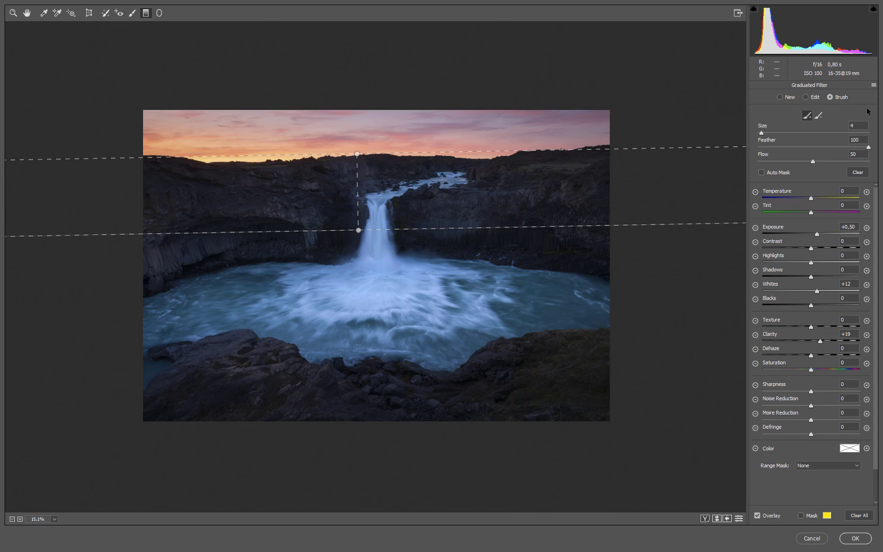
Show the mask overlay to check which areas the gradient covers, and reselect that gradient for editing
left_click(791, 98)
left_click(802, 516)
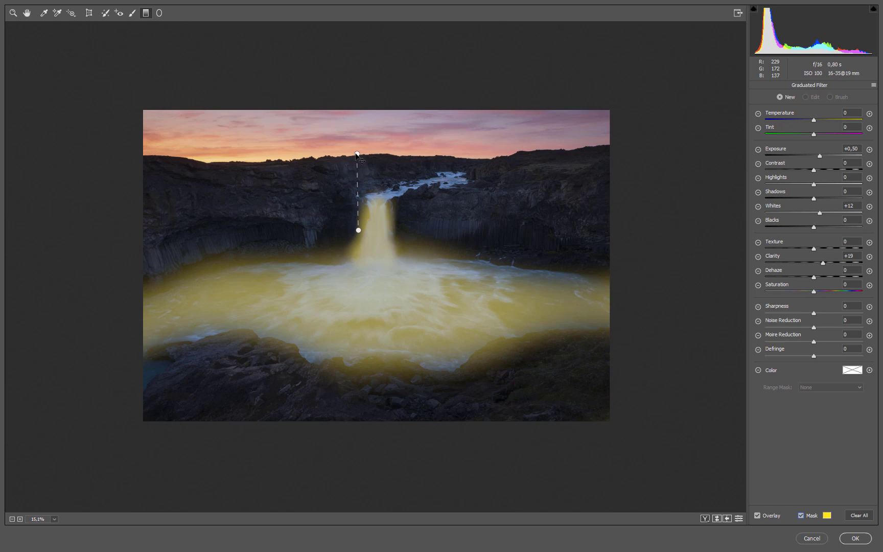
left_click_drag(357, 155, 357, 154)
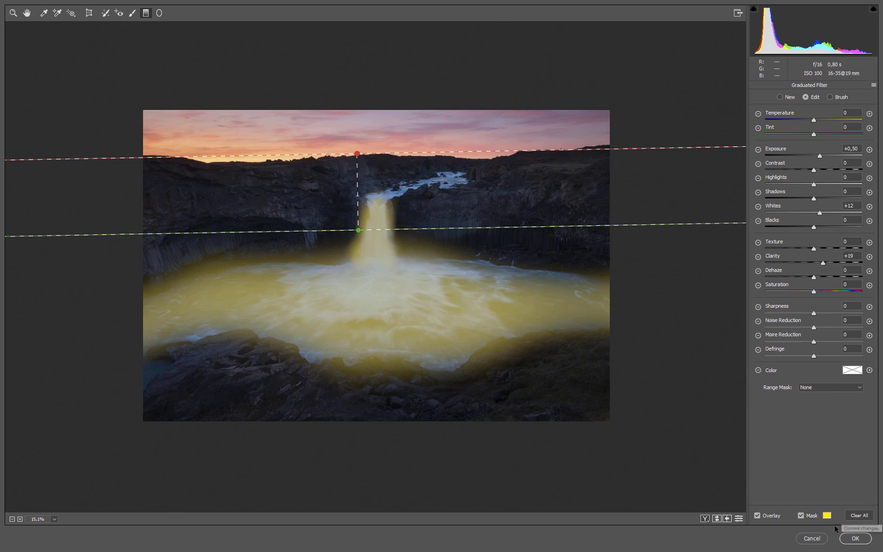
Hide the mask overlay, reselect the waterfall gradient and apply the Camera Raw adjustments to the layer
left_click(801, 515)
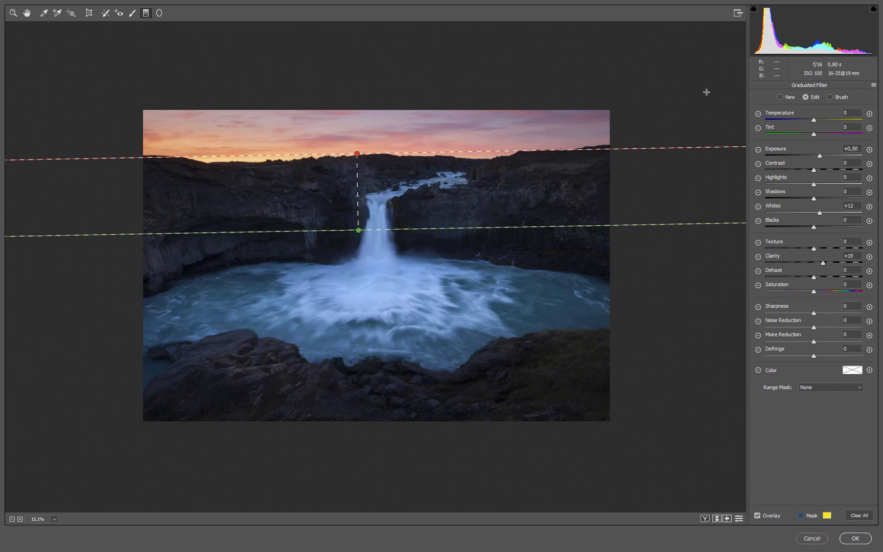
left_click(830, 96)
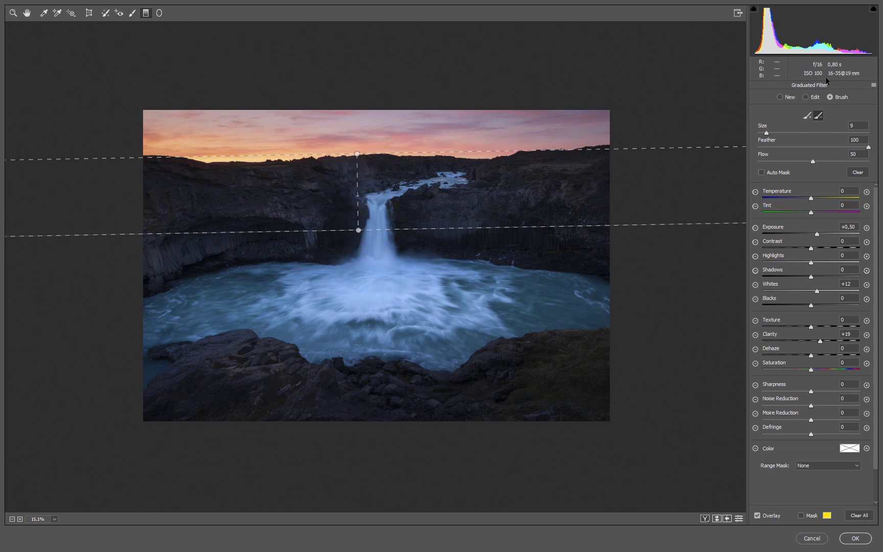
left_click(785, 97)
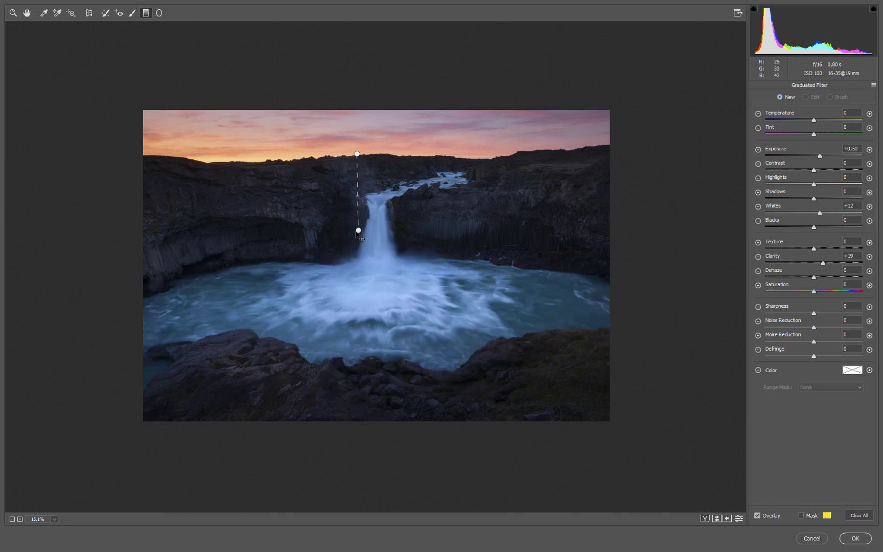
left_click(357, 231)
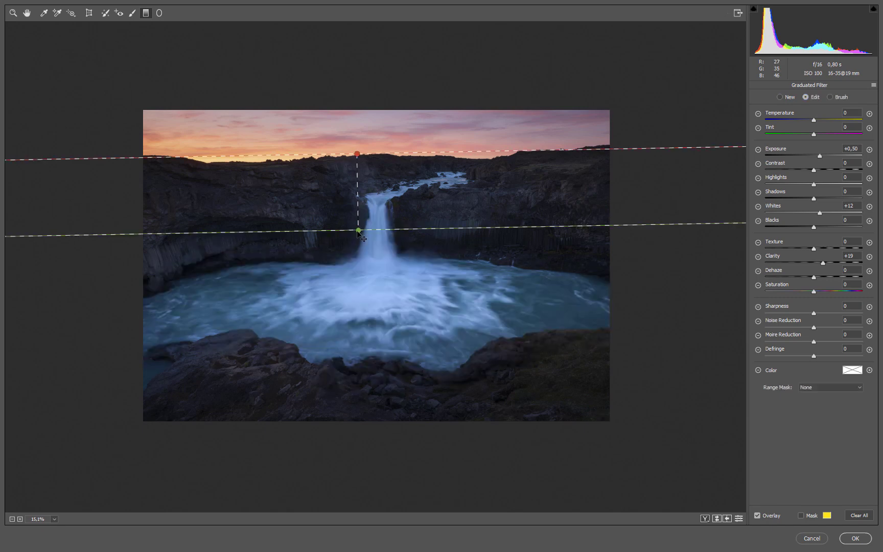
left_click(809, 184)
left_click(811, 184)
left_click(855, 538)
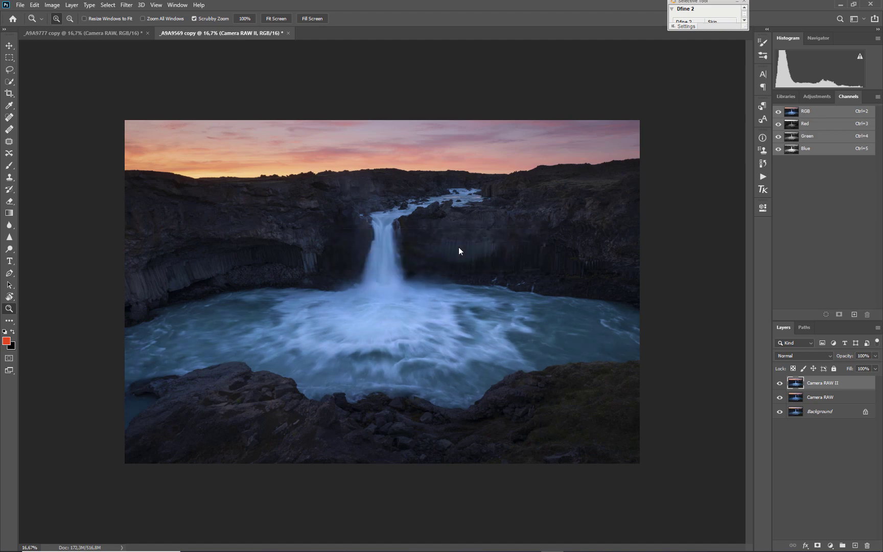
Compare the photo with and without the Camera RAW II layer by toggling its visibility
left_click_drag(445, 250, 416, 250)
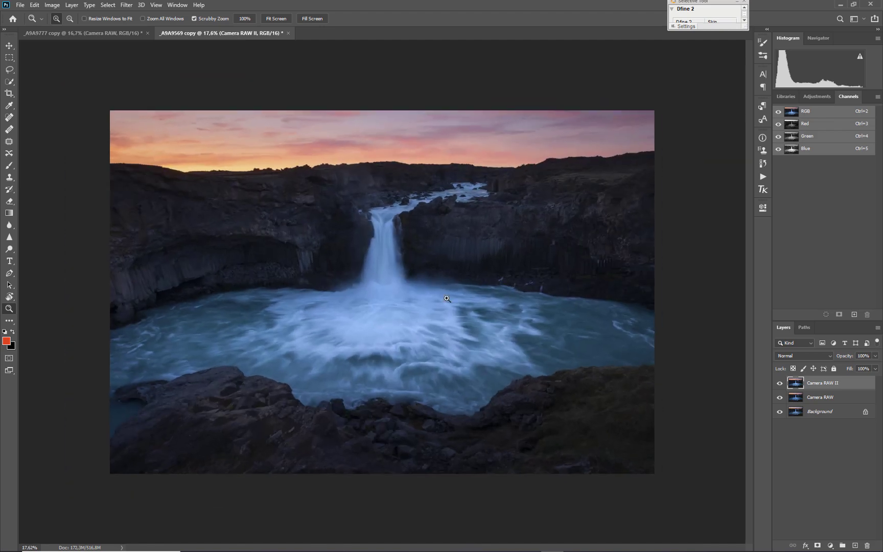
left_click(780, 383)
left_click(779, 384)
left_click(780, 384)
left_click(780, 384)
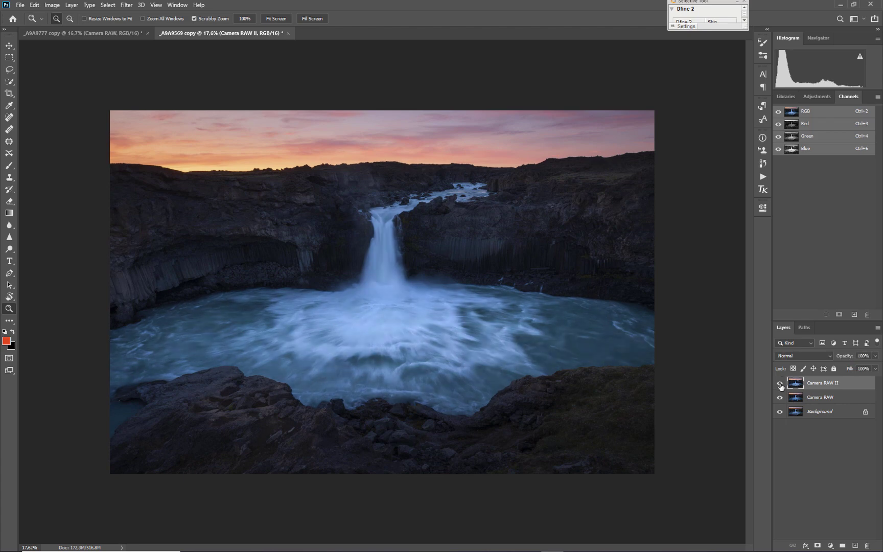
Compare the Background layer alone with the full edited layer stack several times
left_click(780, 413, "alt")
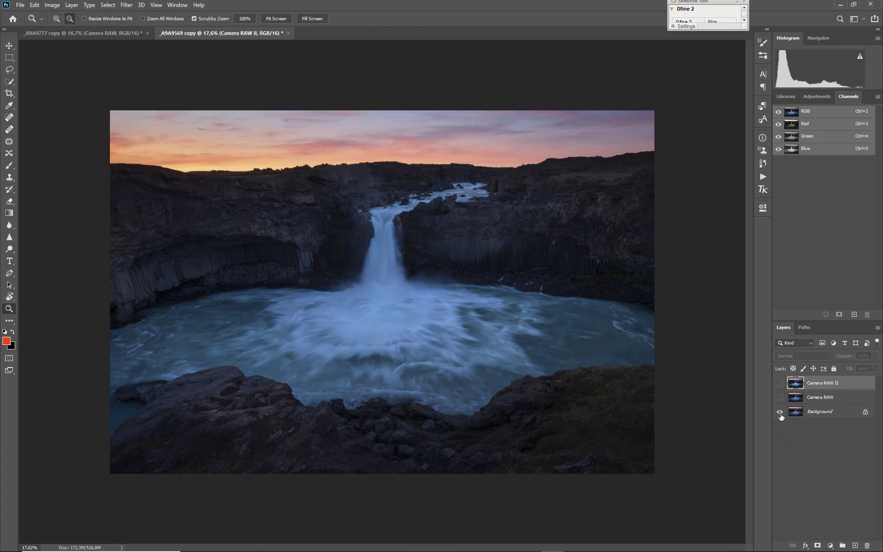
left_click(780, 413, "alt")
left_click(781, 412, "alt")
left_click(781, 413, "alt")
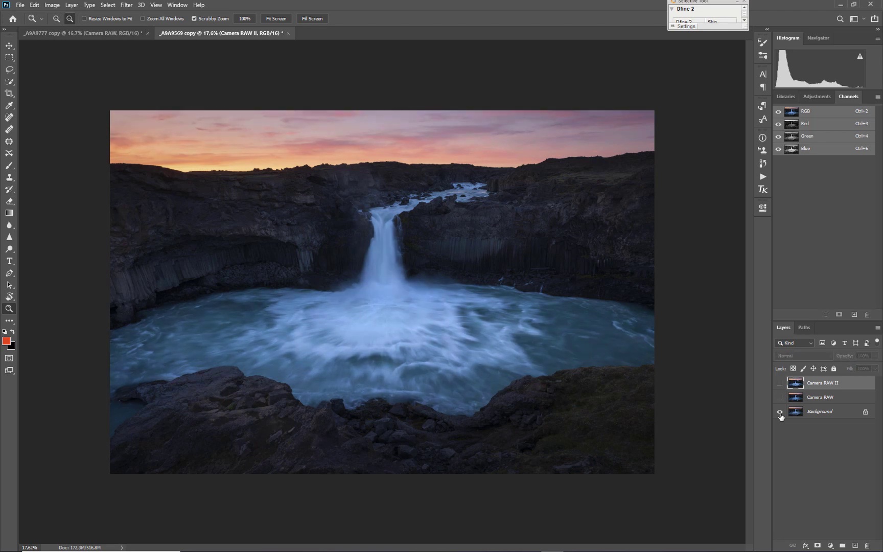
left_click(780, 413, "alt")
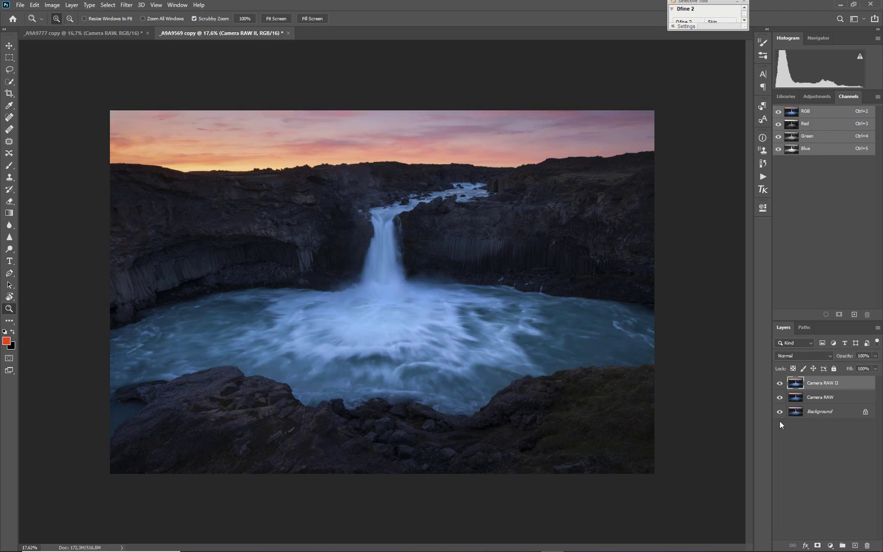
left_click(781, 414, "alt")
left_click(781, 414, "alt")
left_click(780, 414, "alt")
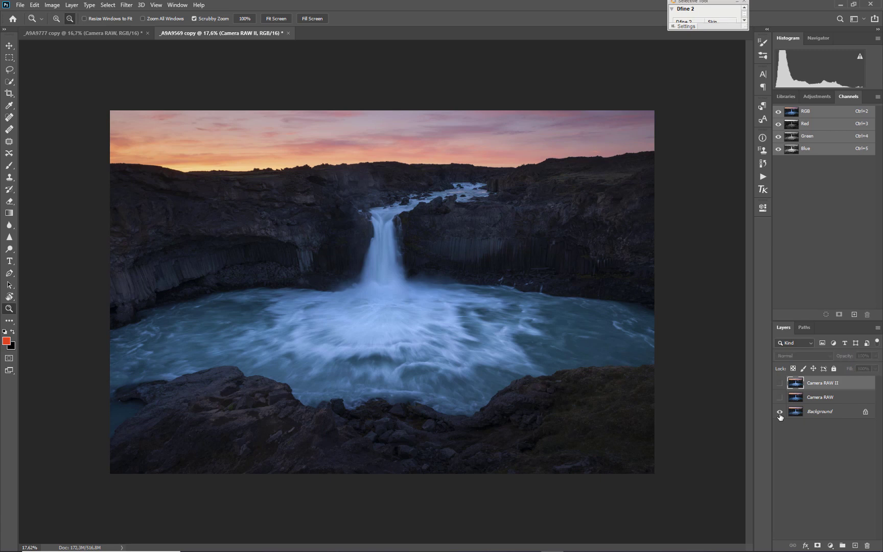
left_click(781, 414, "alt")
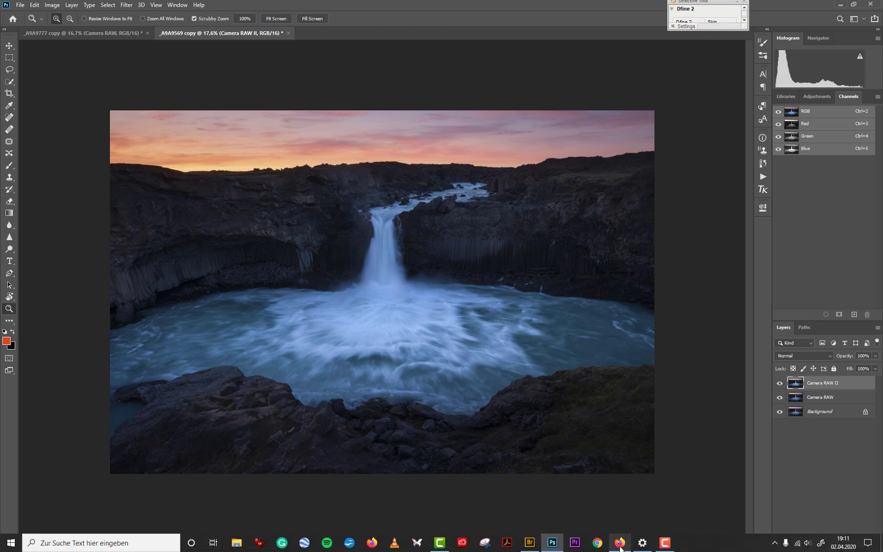
Switch to Firefox, open the photography website's blog, dismiss the cookie notice and browse the article overview
left_click(552, 543)
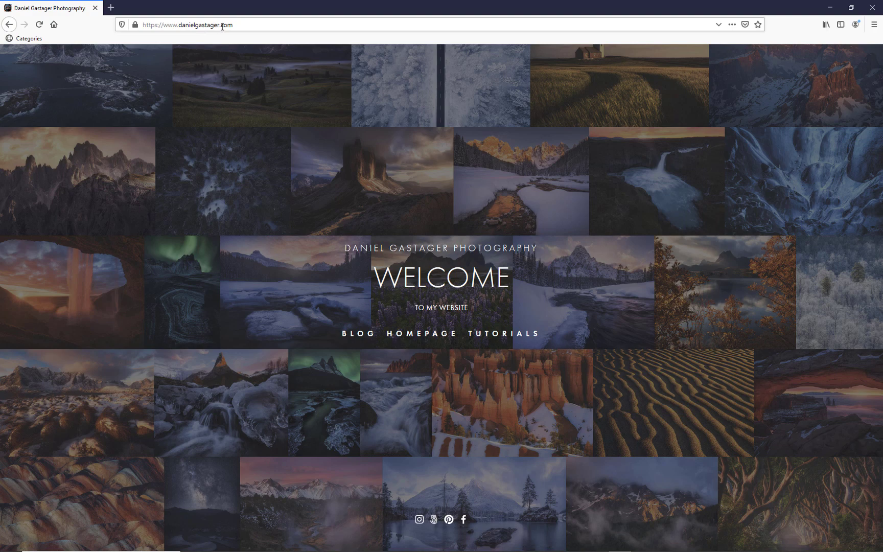
left_click(359, 337)
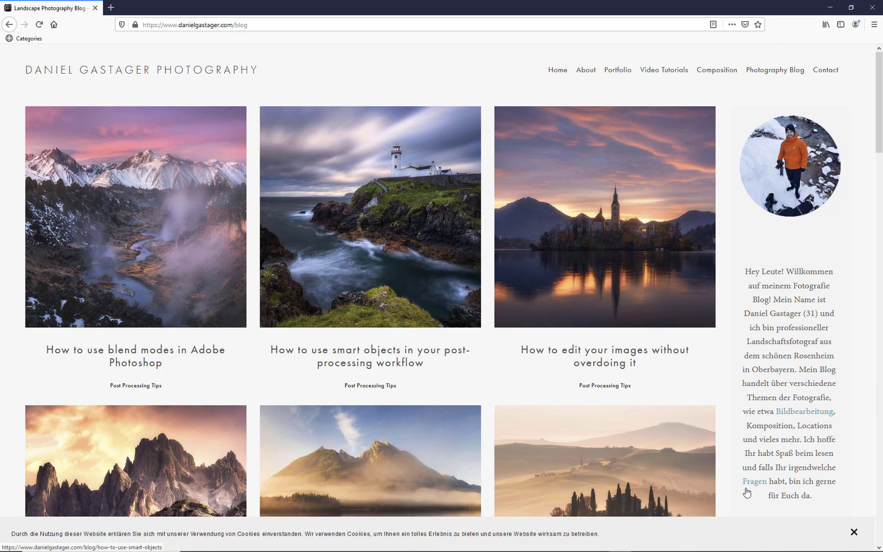
left_click(853, 533)
scroll(490, 390, "down", 10)
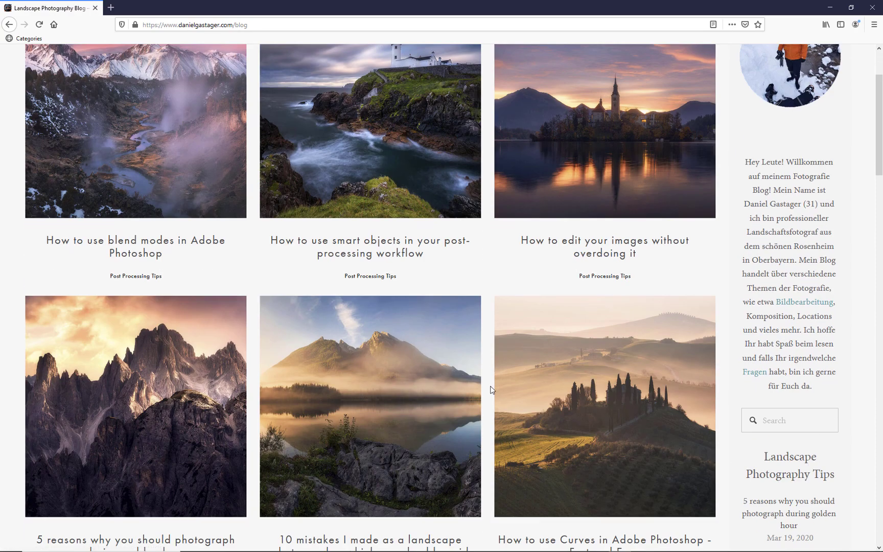
scroll(491, 390, "down", 8)
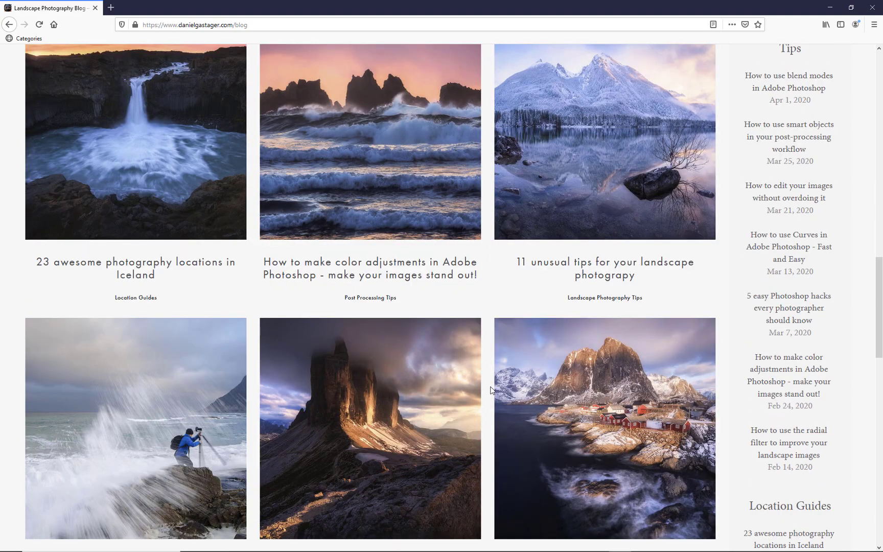
scroll(491, 390, "up", 19)
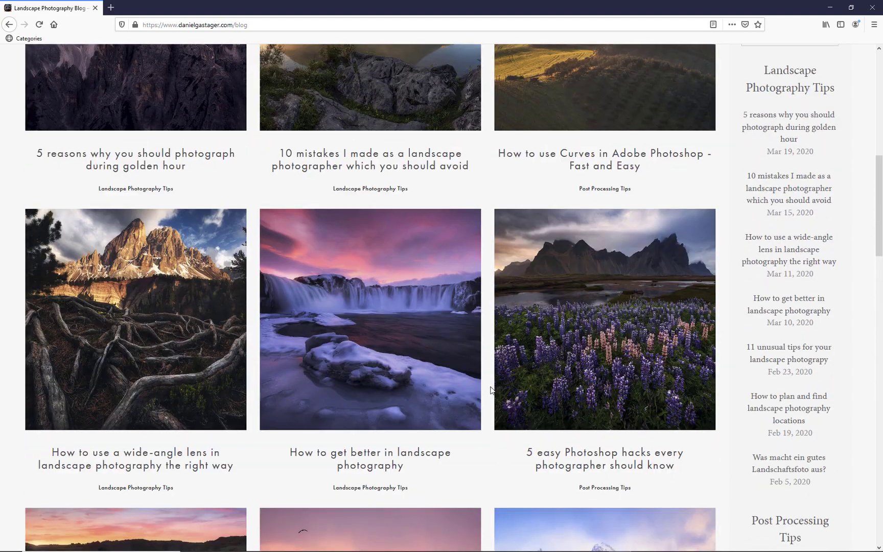